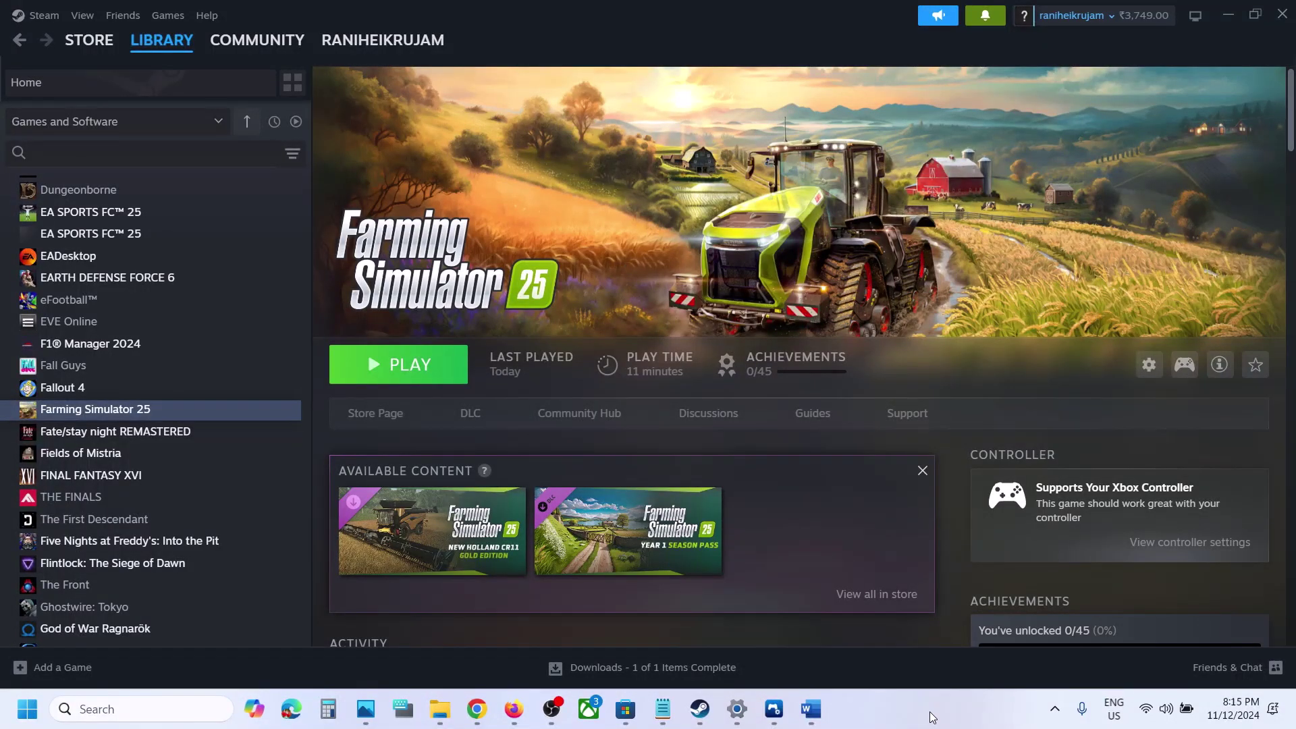
Glance at the error note, then open a new File Explorer window on Home
{"action": "left_click", "coordinate": [811, 709]}
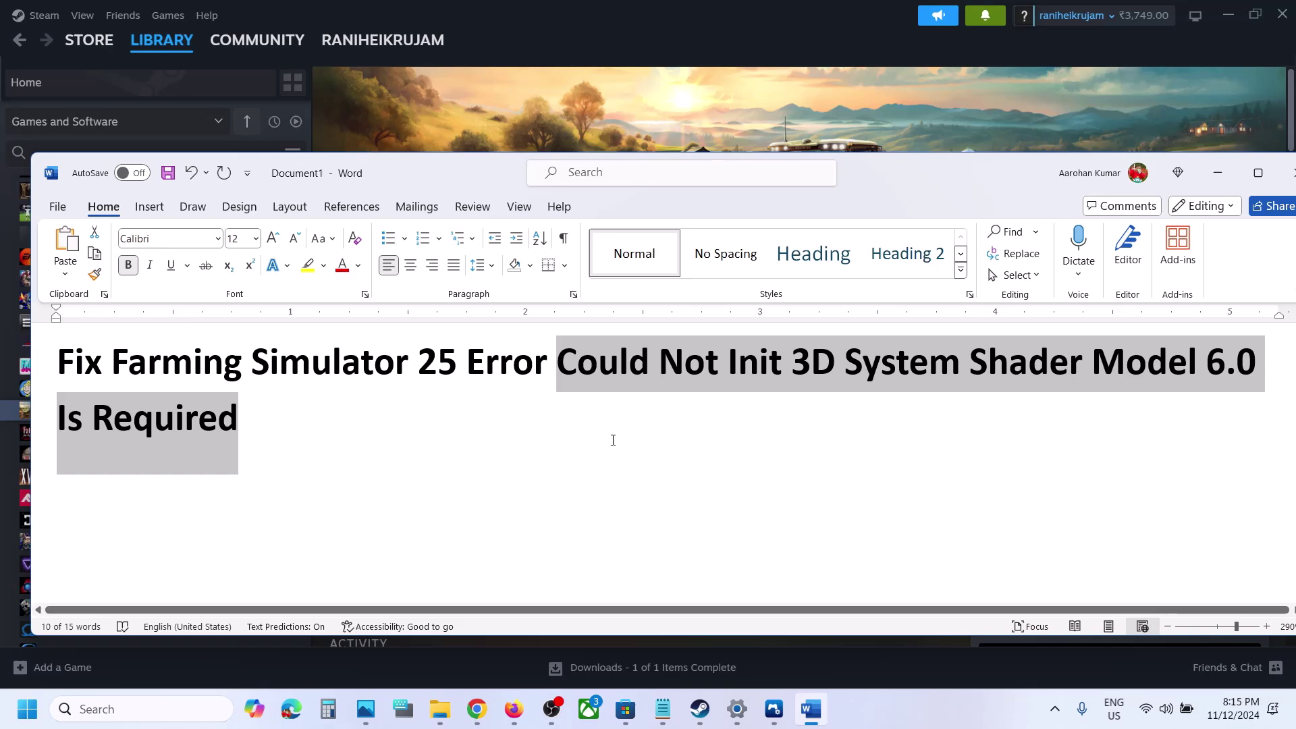
{"action": "left_click", "coordinate": [1218, 173]}
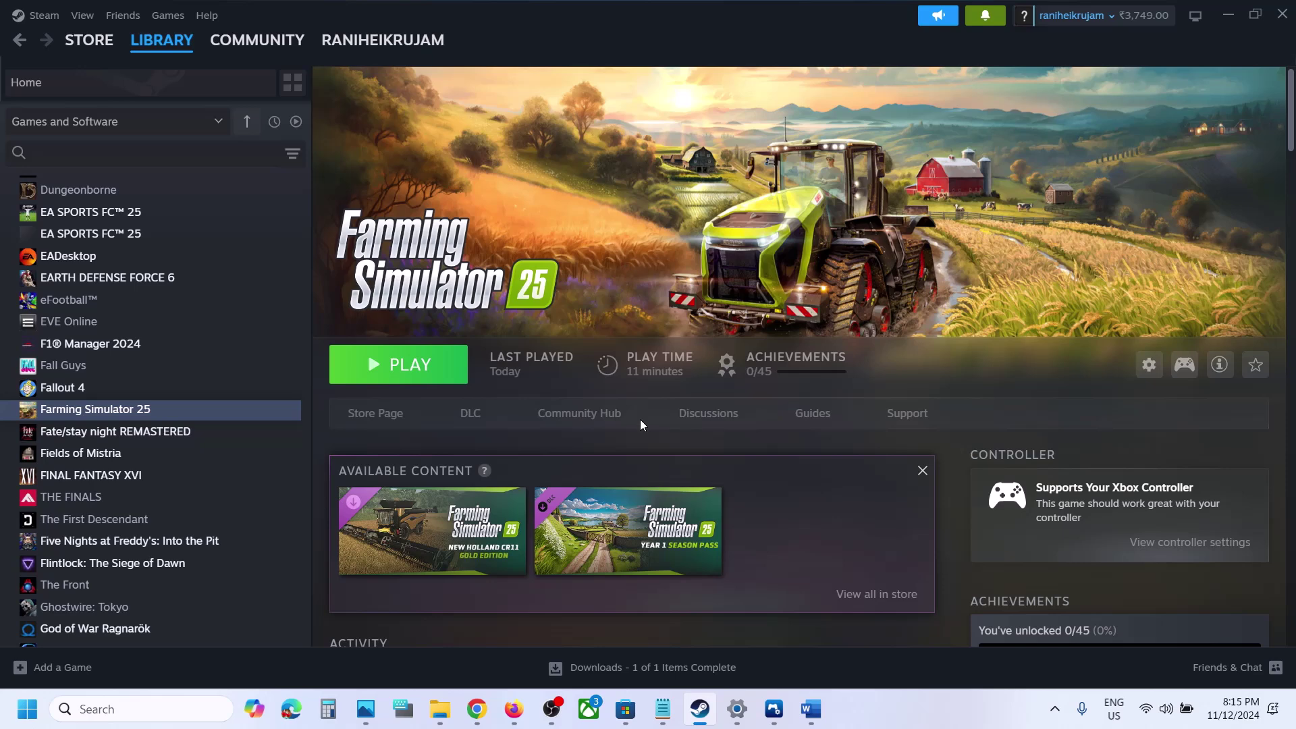
{"action": "left_click", "coordinate": [438, 723]}
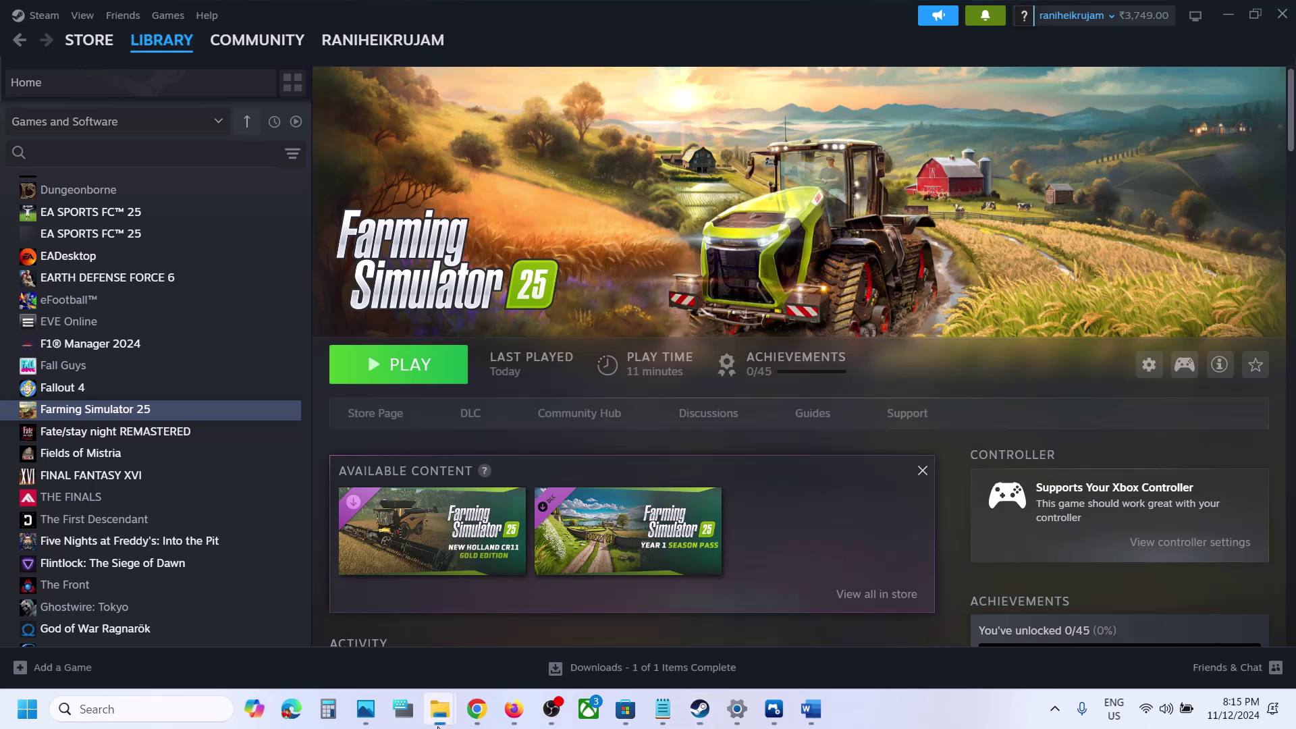
{"action": "right_click", "coordinate": [438, 724]}
{"action": "left_click", "coordinate": [383, 611]}
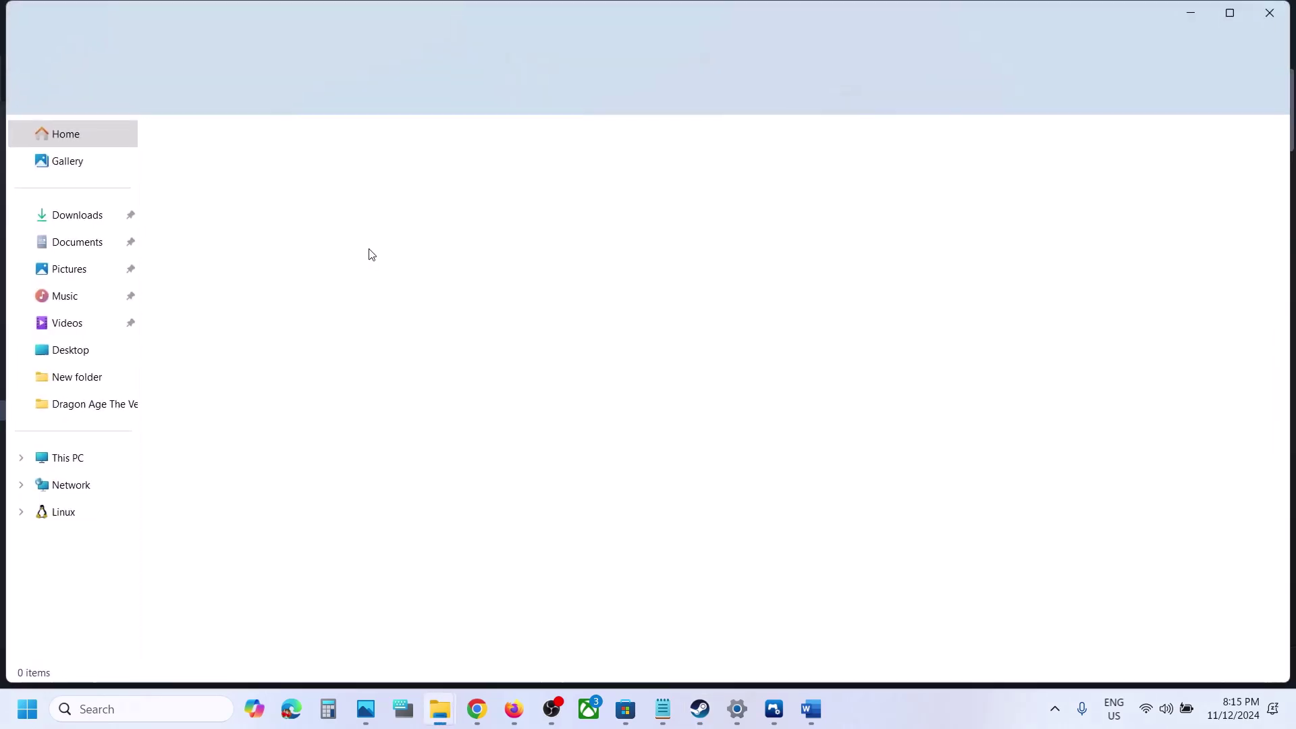
{"action": "left_click", "coordinate": [700, 709]}
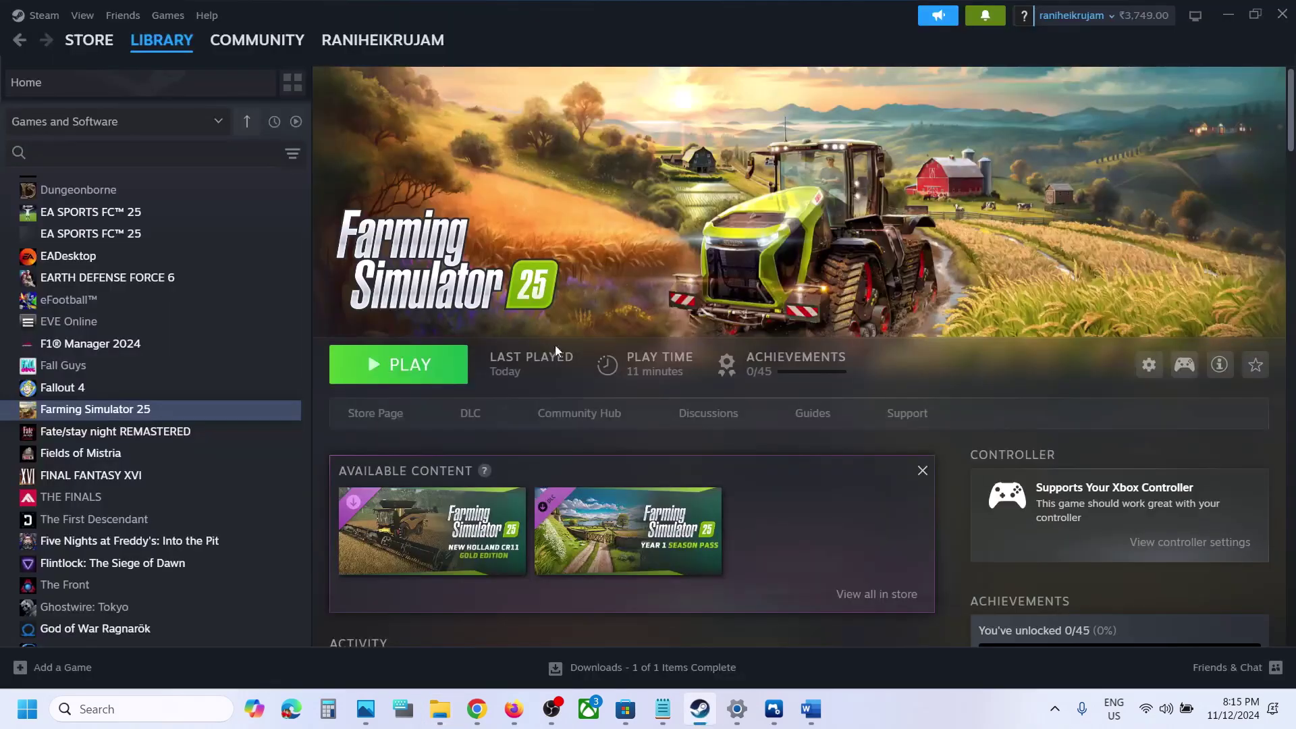
{"action": "right_click", "coordinate": [439, 709]}
{"action": "left_click", "coordinate": [377, 607]}
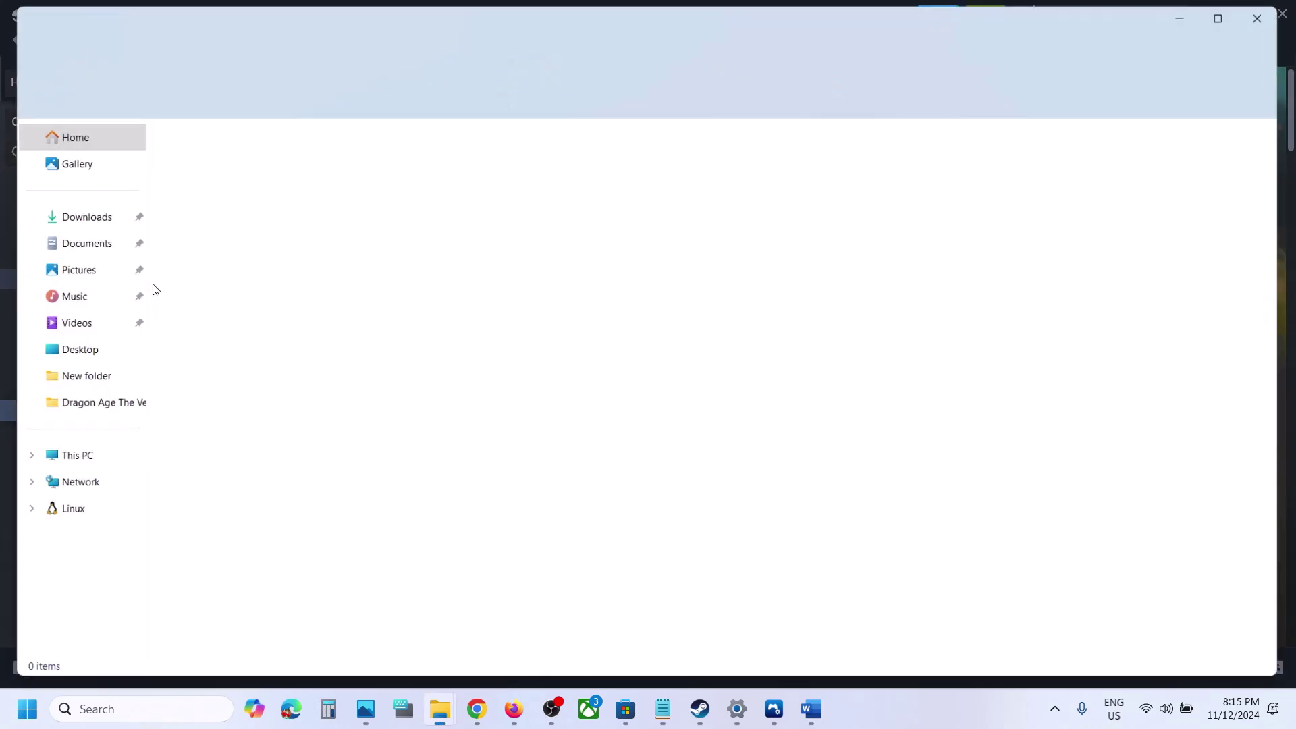
Browse Documents > My Games > FarmingSimulator2025 and bring up the game file's context menu
{"action": "left_click", "coordinate": [71, 247]}
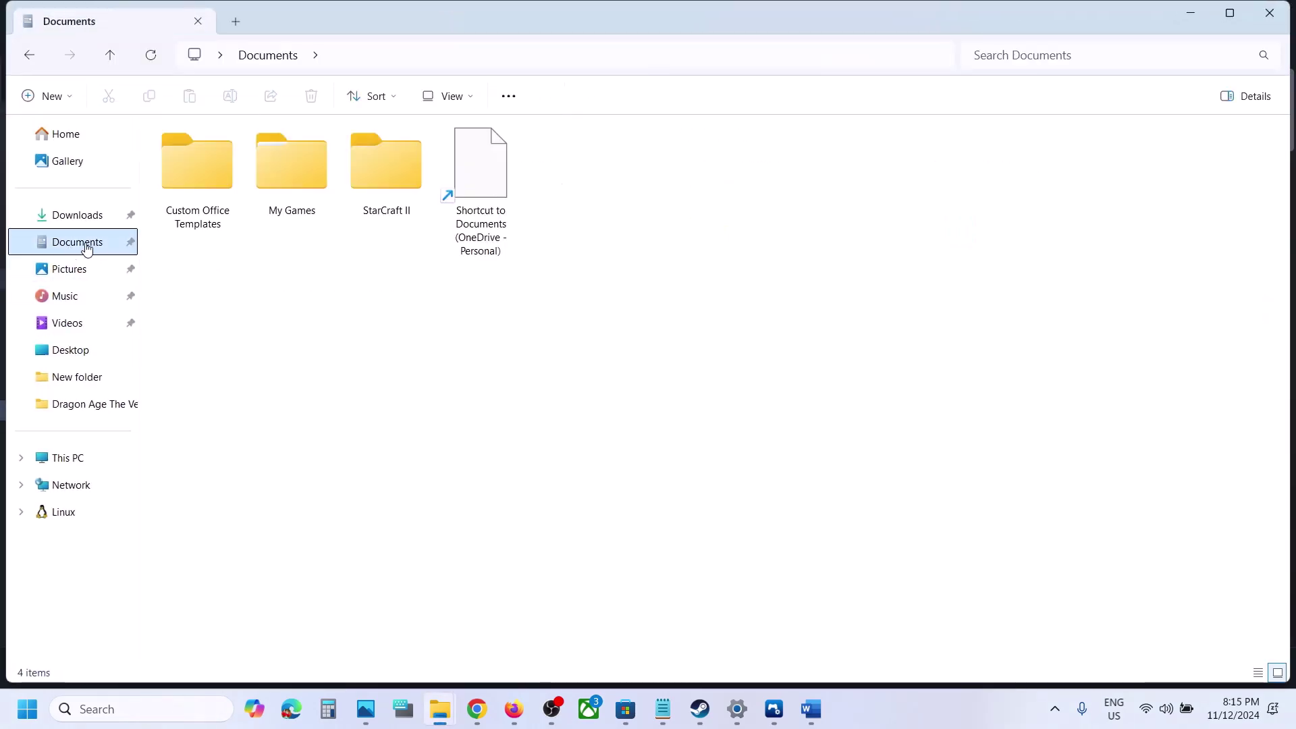
{"action": "left_click", "coordinate": [312, 189]}
{"action": "double_click", "coordinate": [312, 184]}
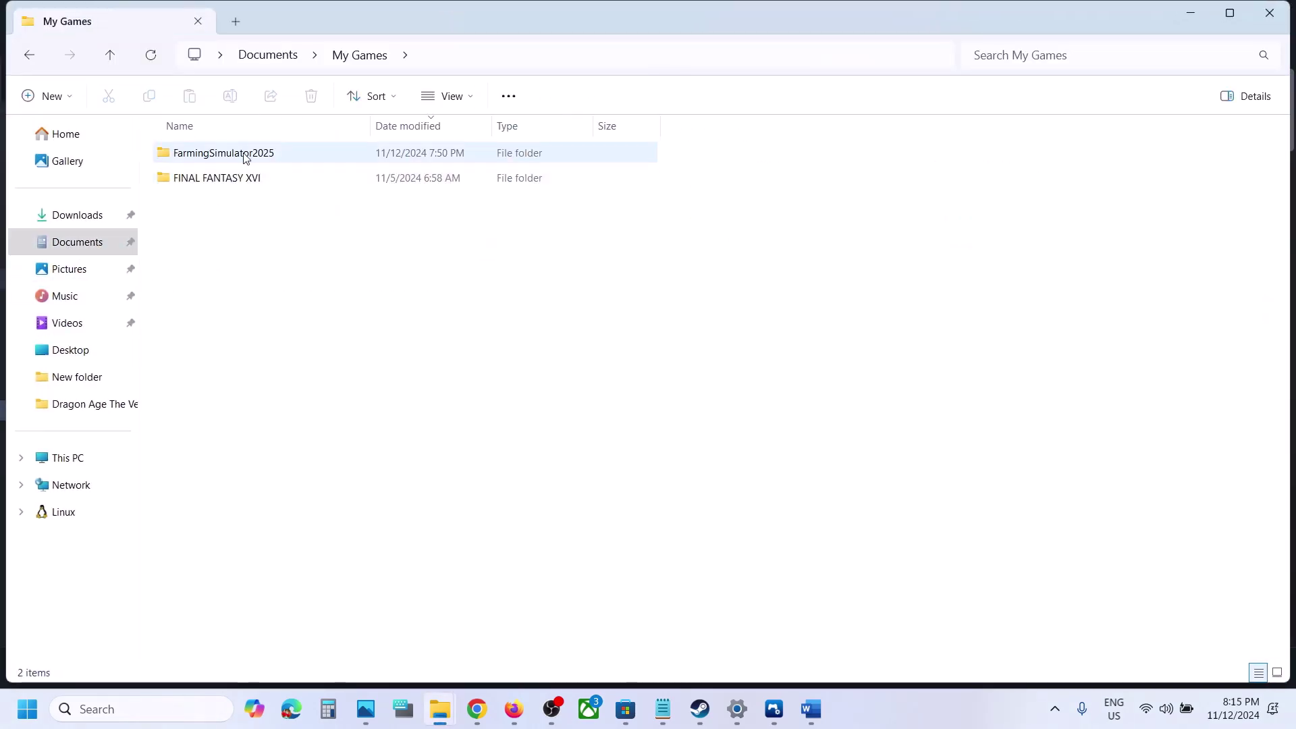
{"action": "left_click", "coordinate": [267, 155]}
{"action": "double_click", "coordinate": [268, 155]}
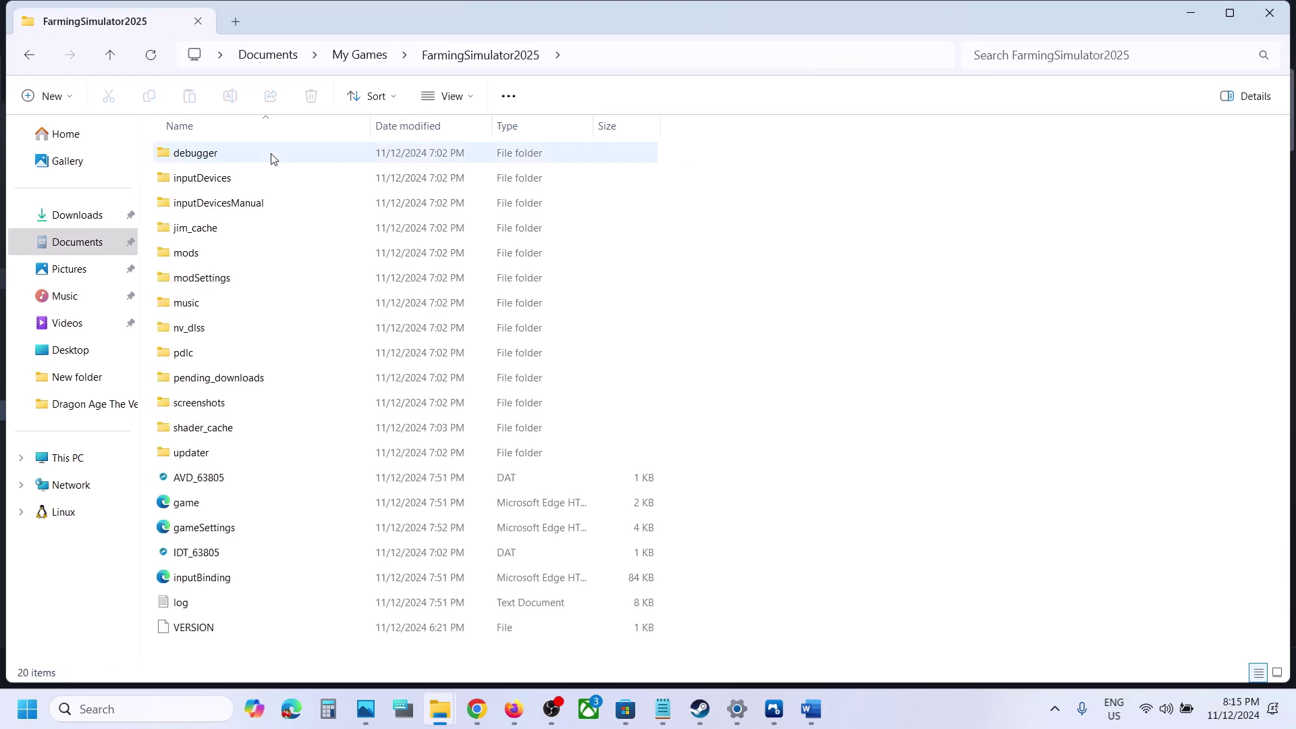
{"action": "left_click", "coordinate": [206, 505]}
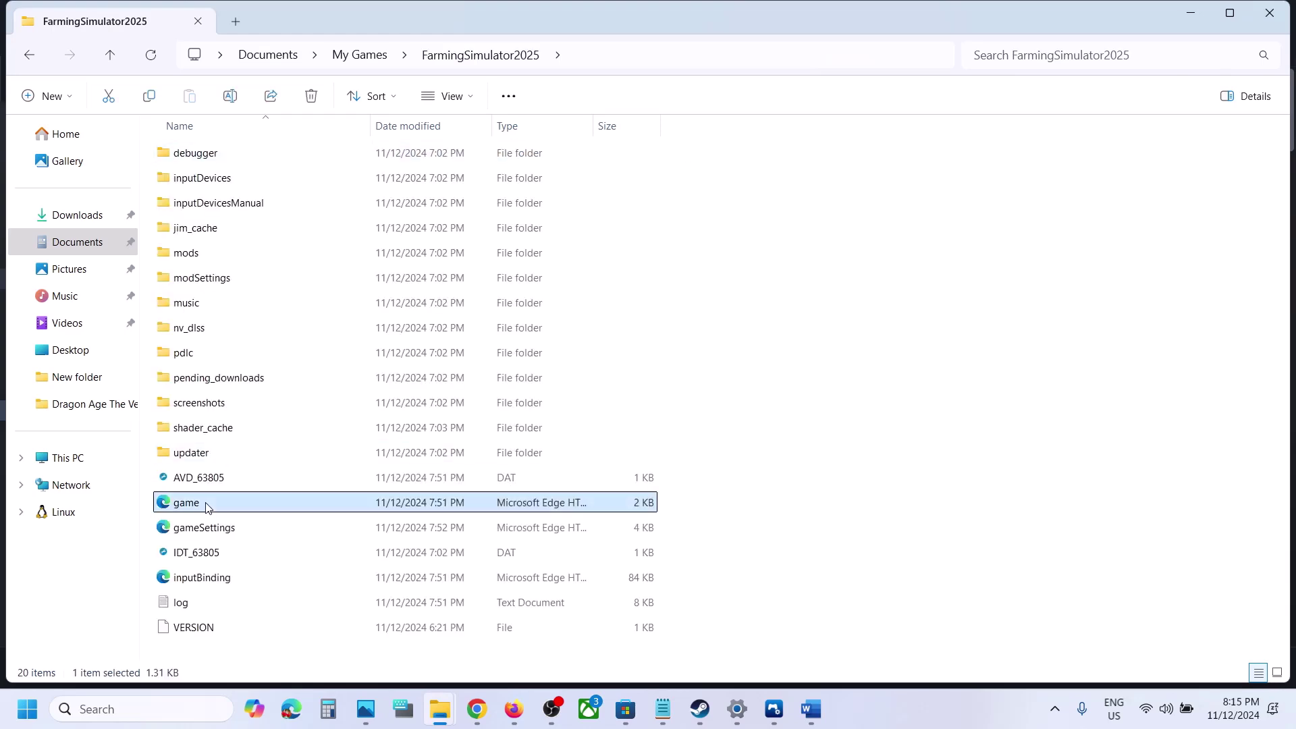
{"action": "right_click", "coordinate": [207, 507]}
Open game.xml in Notepad, change the <renderer> value from D3D_12 to D3D_11, and save
{"action": "mouse_move", "coordinate": [332, 284]}
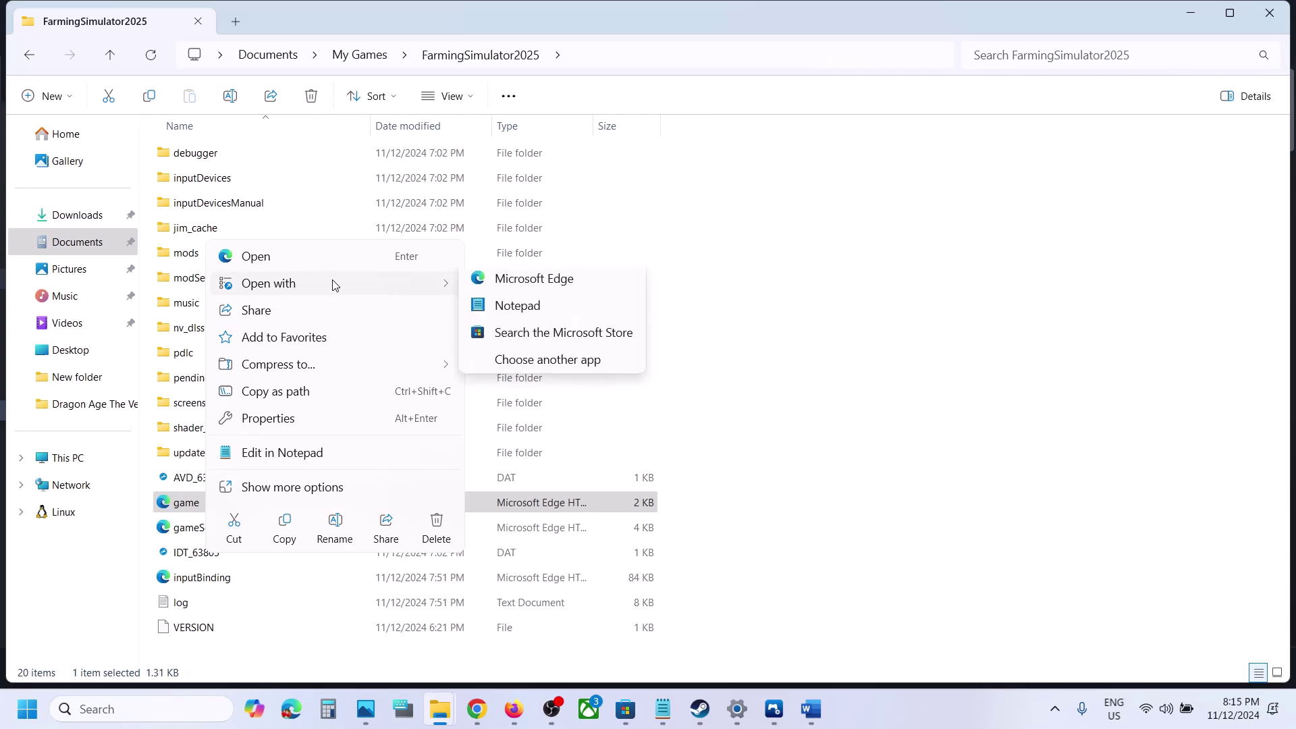
{"action": "left_click", "coordinate": [550, 313]}
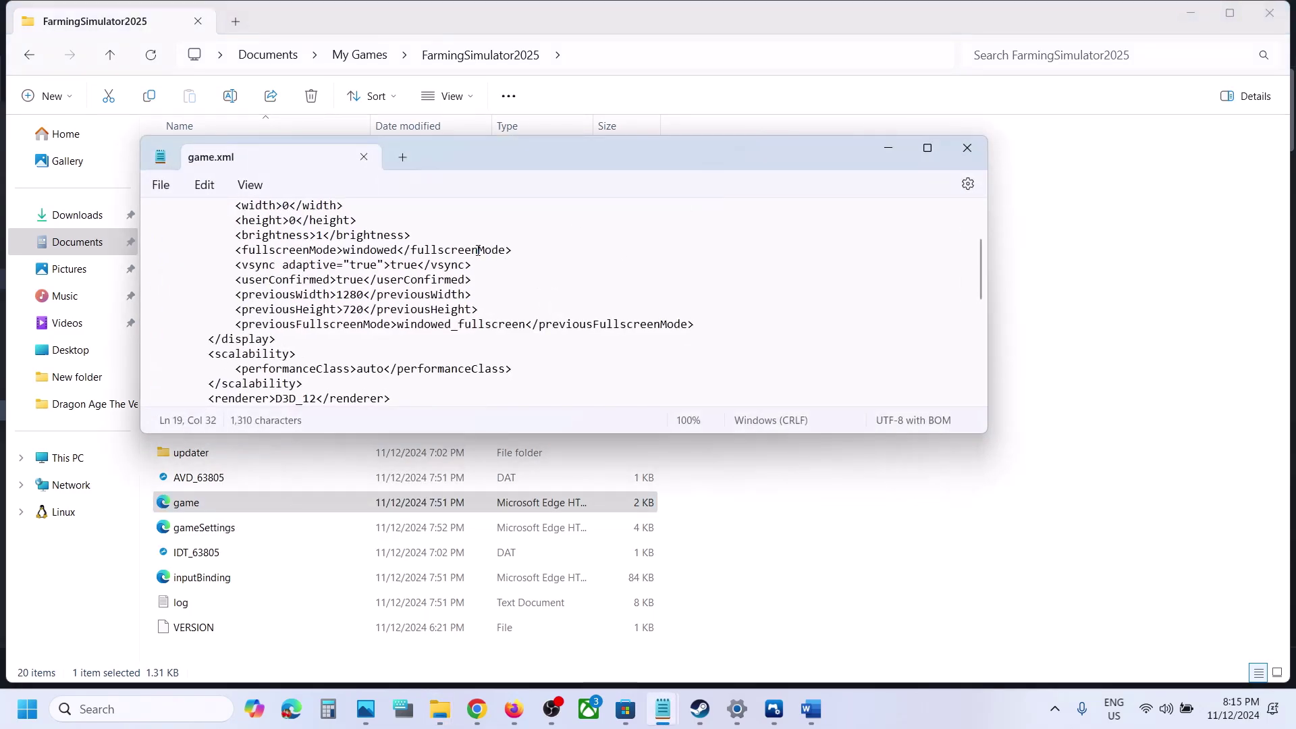
{"action": "scroll", "coordinate": [414, 305], "scroll_direction": "down", "scroll_amount": 1}
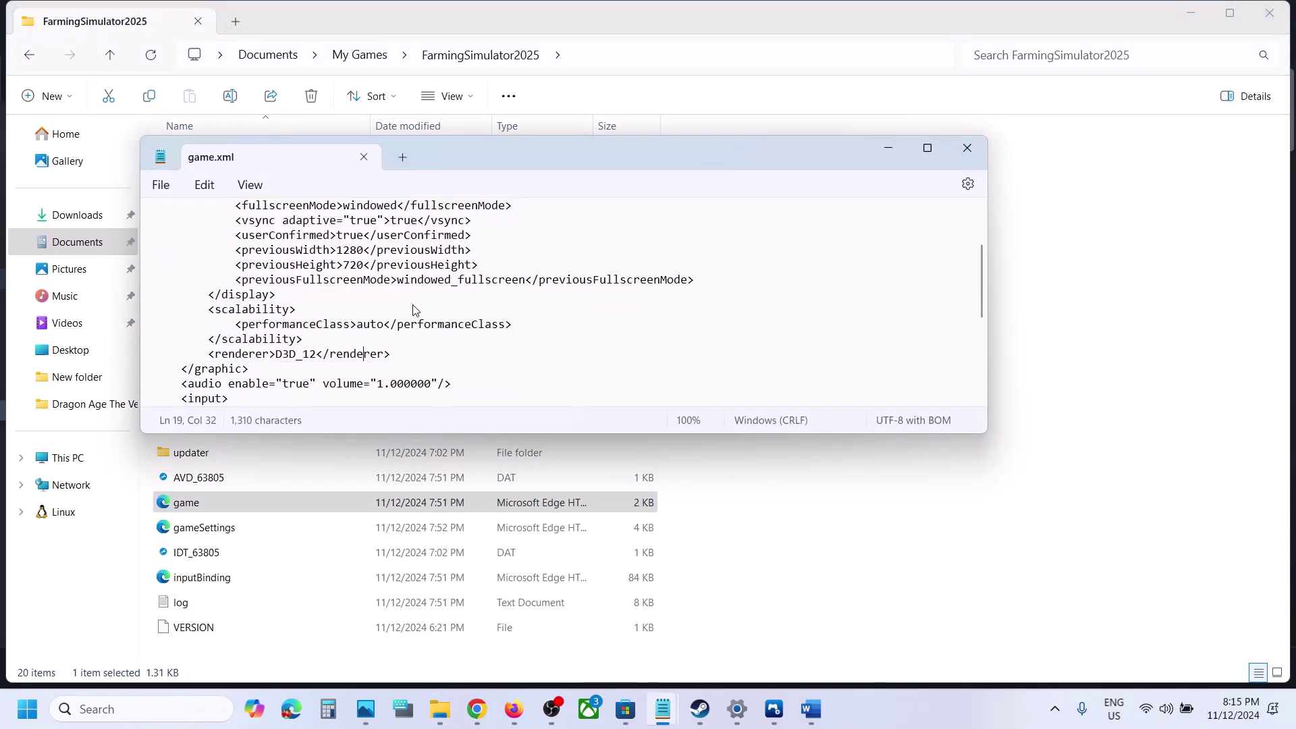
{"action": "left_click_drag", "start_coordinate": [217, 356], "coordinate": [314, 360]}
{"action": "left_click", "coordinate": [315, 357]}
{"action": "type", "text": "1"}
{"action": "left_click", "coordinate": [164, 187]}
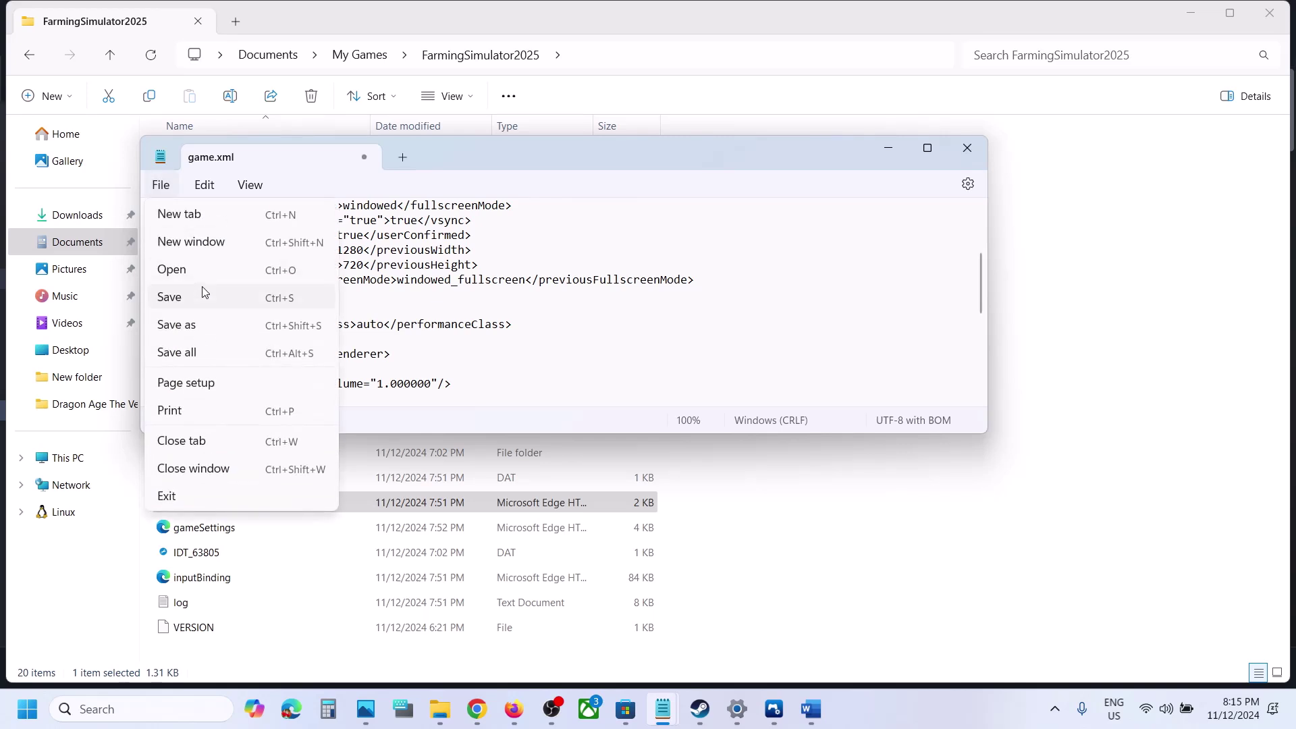
{"action": "left_click", "coordinate": [195, 297]}
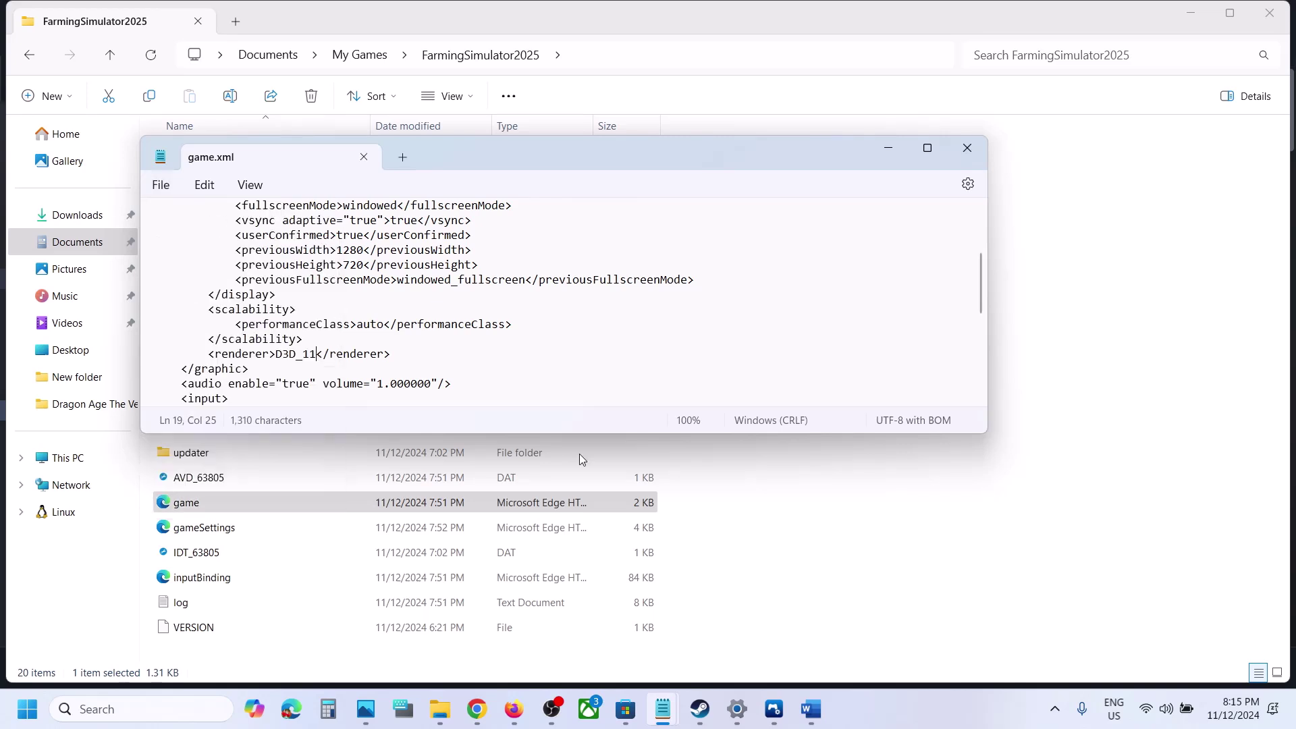
{"action": "left_click", "coordinate": [700, 709]}
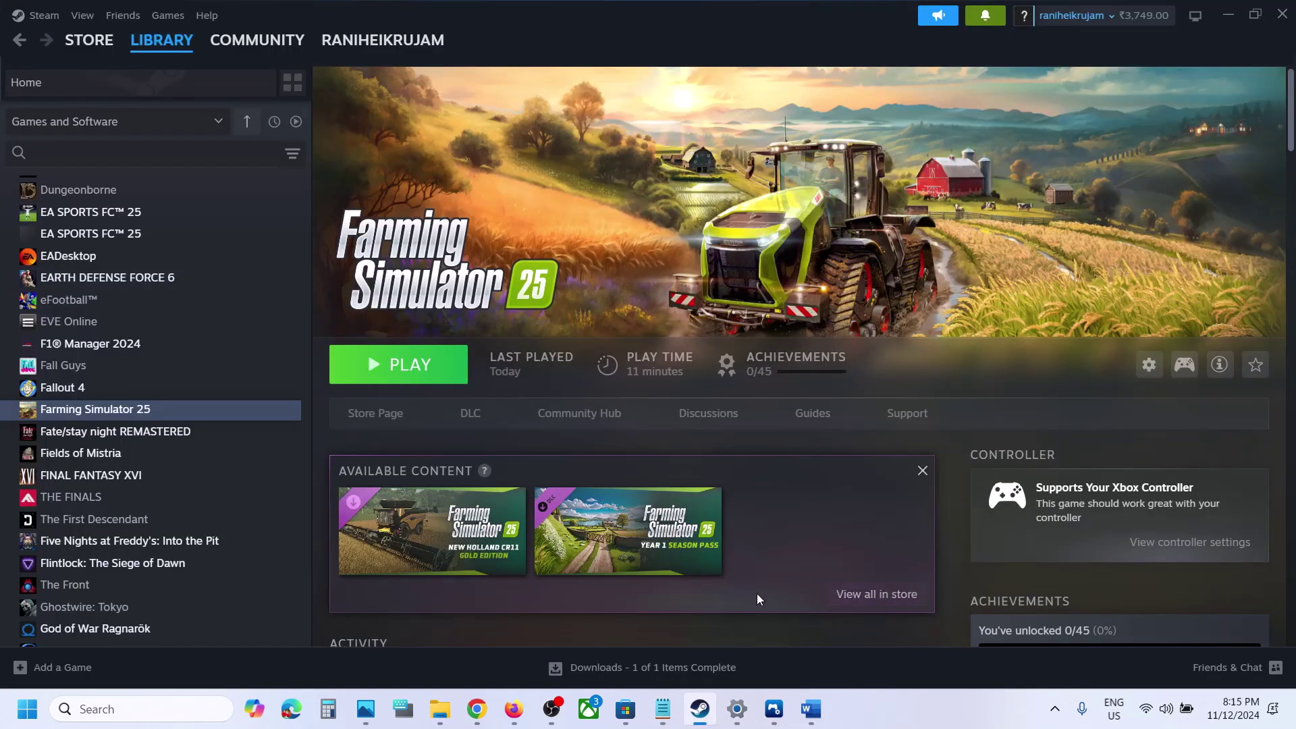
Reopen game.xml in Notepad from the FarmingSimulator2025 folder via Open with
{"action": "mouse_move", "coordinate": [667, 724]}
{"action": "left_click", "coordinate": [839, 640]}
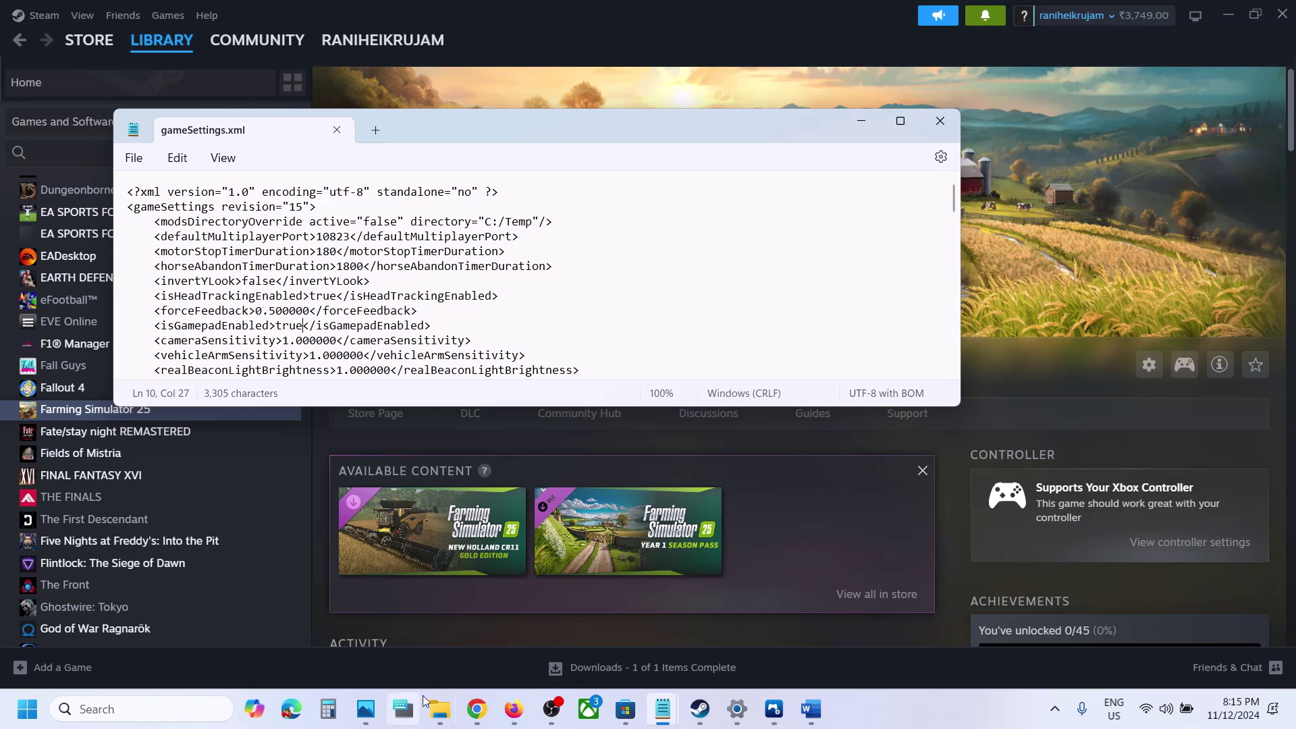
{"action": "mouse_move", "coordinate": [437, 709]}
{"action": "left_click", "coordinate": [1114, 621]}
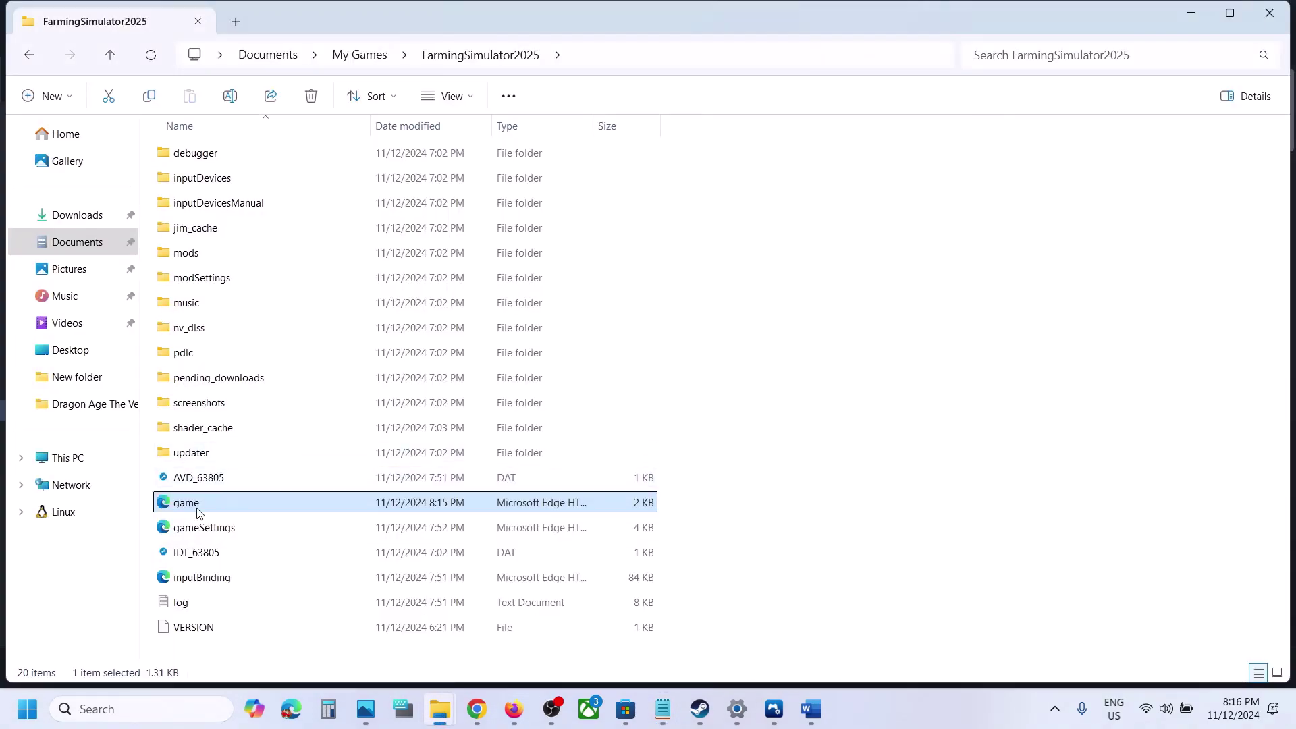
{"action": "right_click", "coordinate": [191, 507]}
{"action": "mouse_move", "coordinate": [275, 291]}
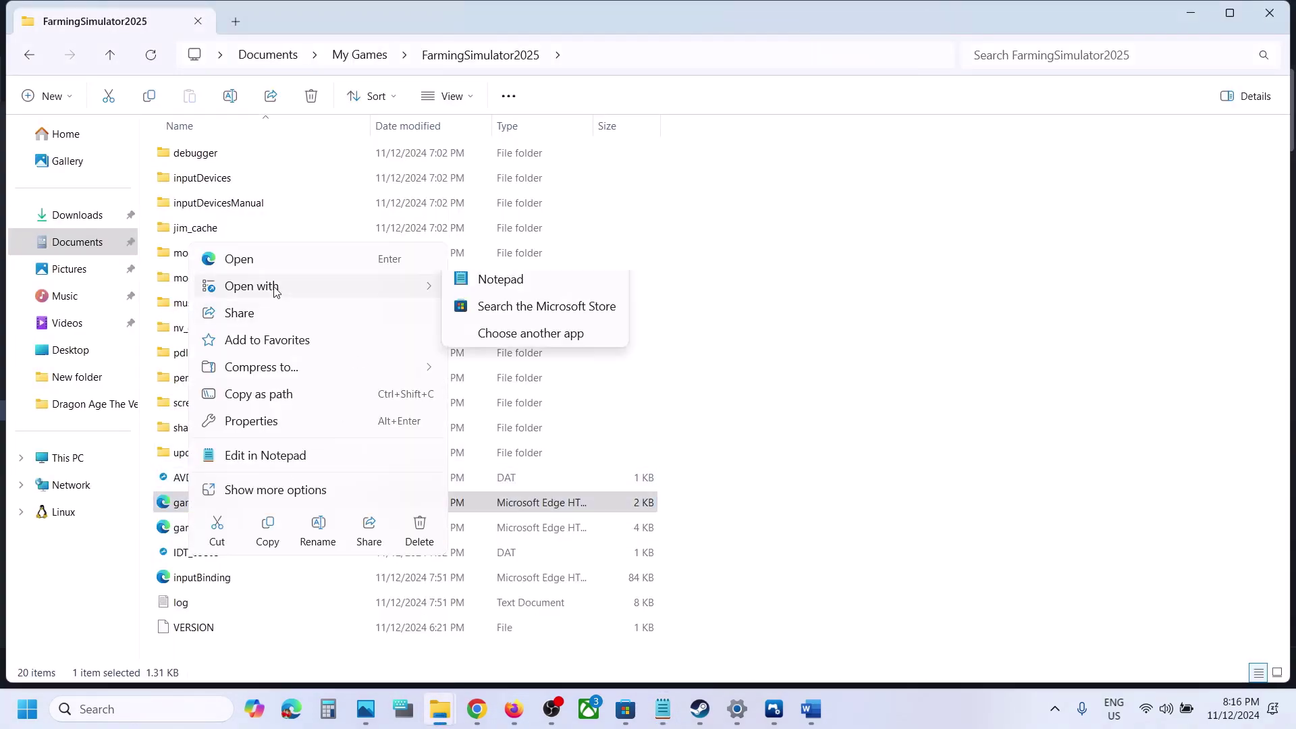
{"action": "left_click", "coordinate": [533, 312]}
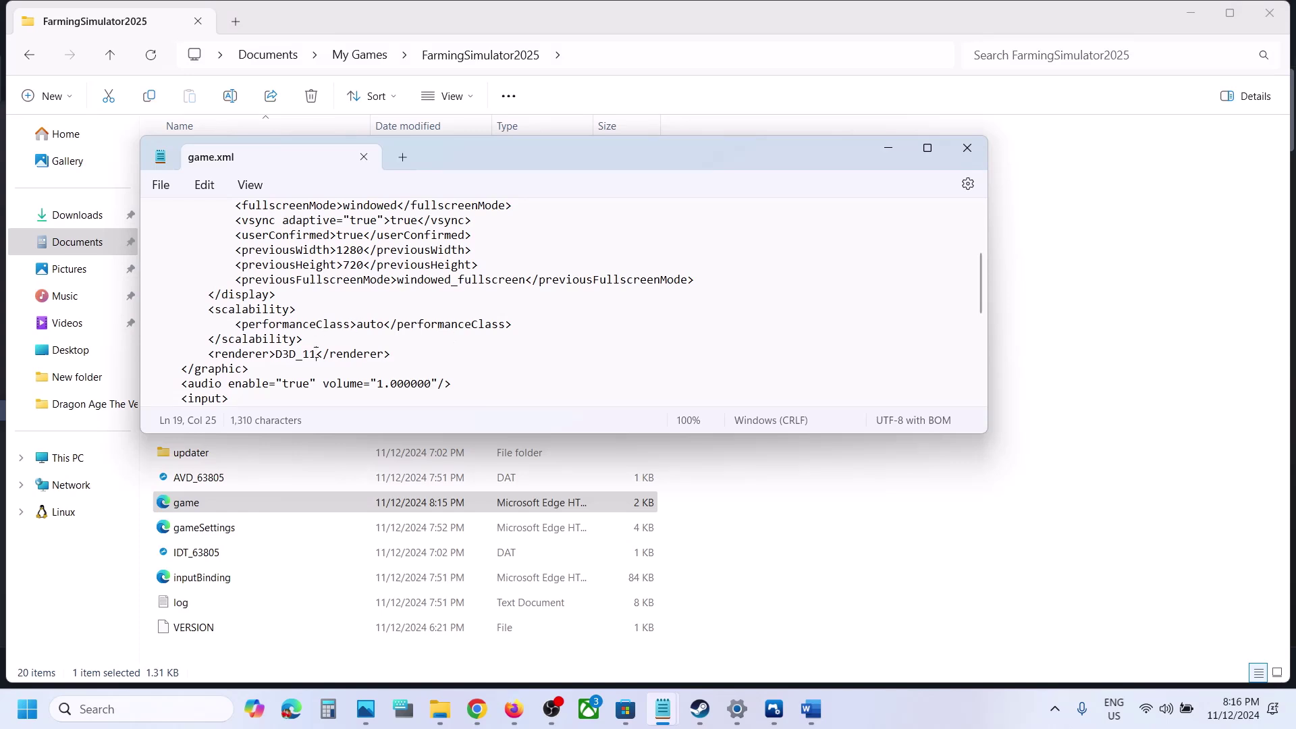
Change the renderer value to D3D_10 and save game.xml
{"action": "key", "text": "BackSpace"}
{"action": "type", "text": "2"}
{"action": "left_click", "coordinate": [162, 185]}
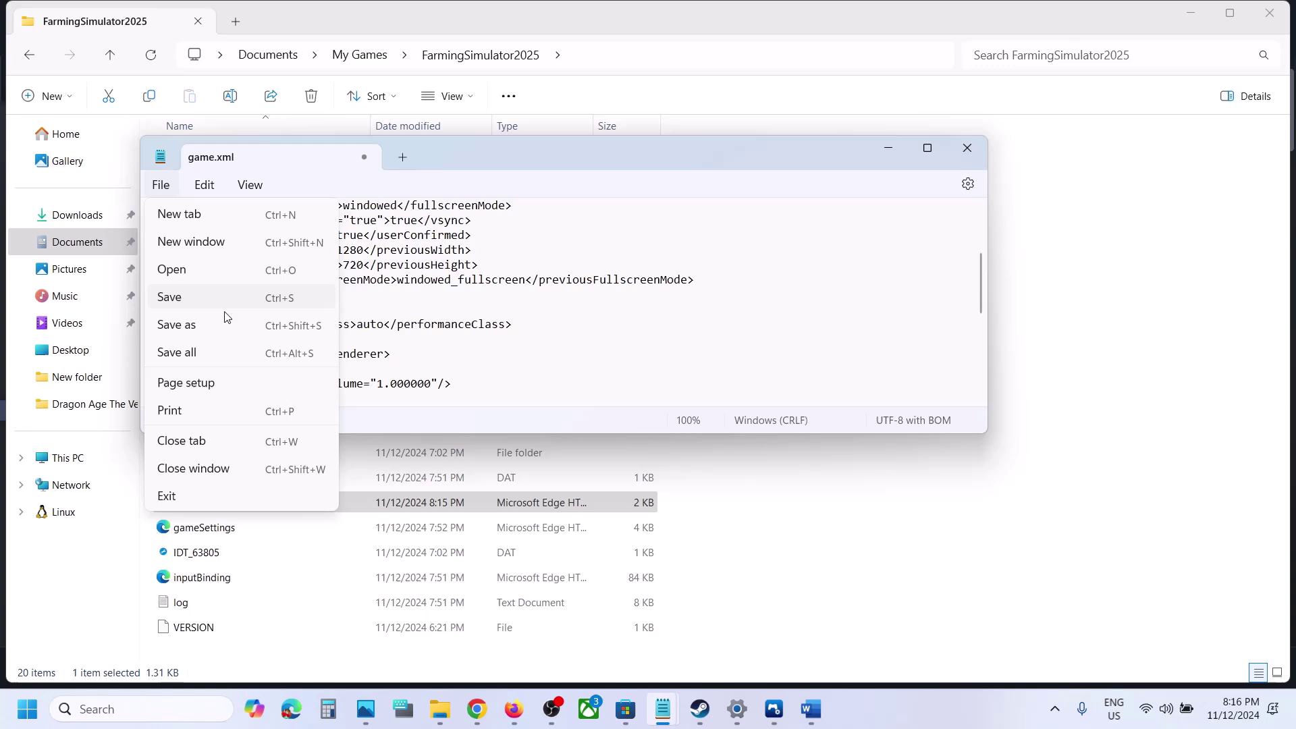
{"action": "left_click", "coordinate": [174, 291]}
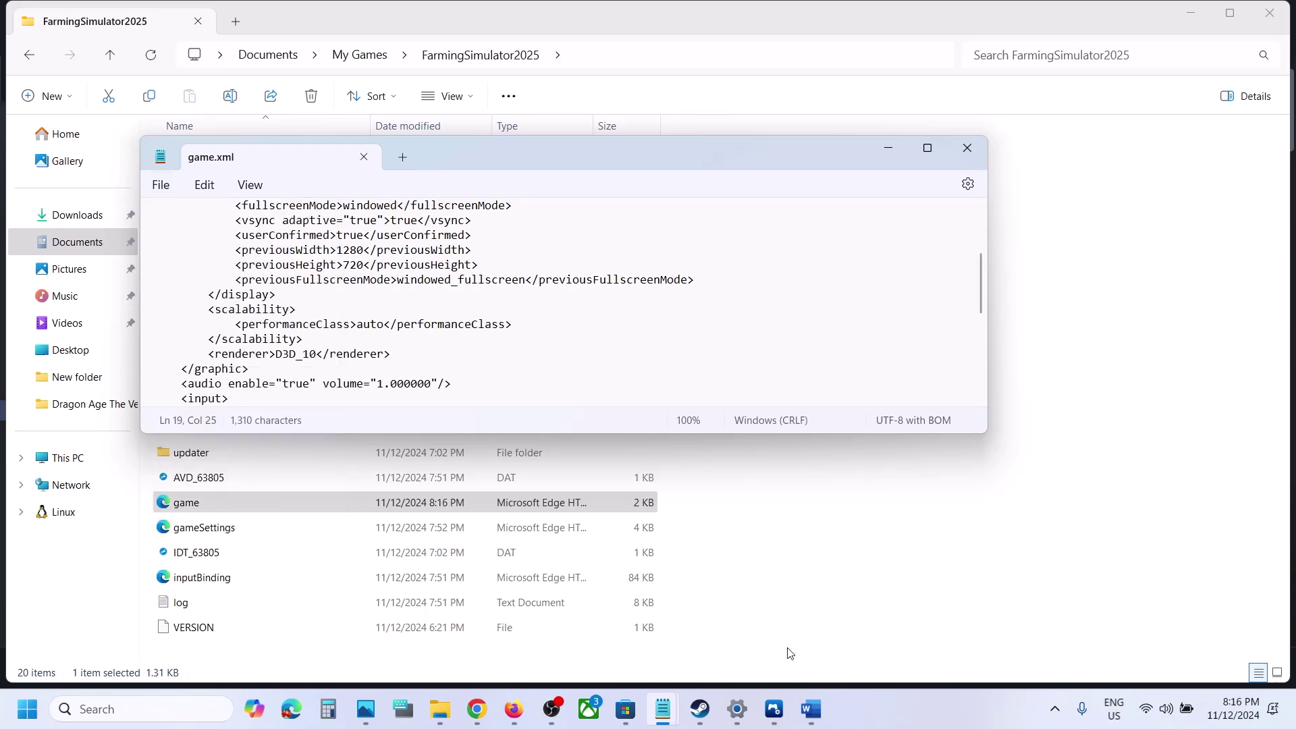
Add -dx11 to Farming Simulator 25's Steam launch options and close Properties
{"action": "left_click", "coordinate": [702, 710]}
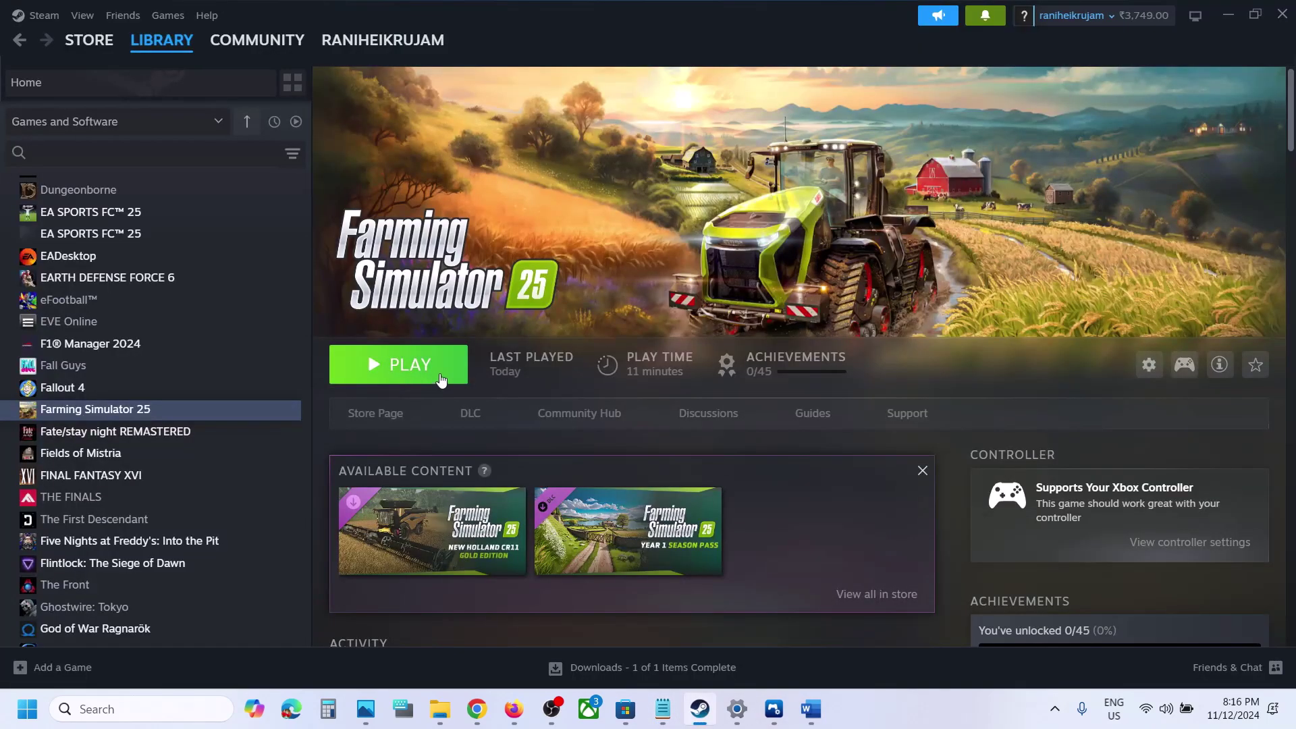
{"action": "right_click", "coordinate": [151, 419]}
{"action": "left_click", "coordinate": [214, 540]}
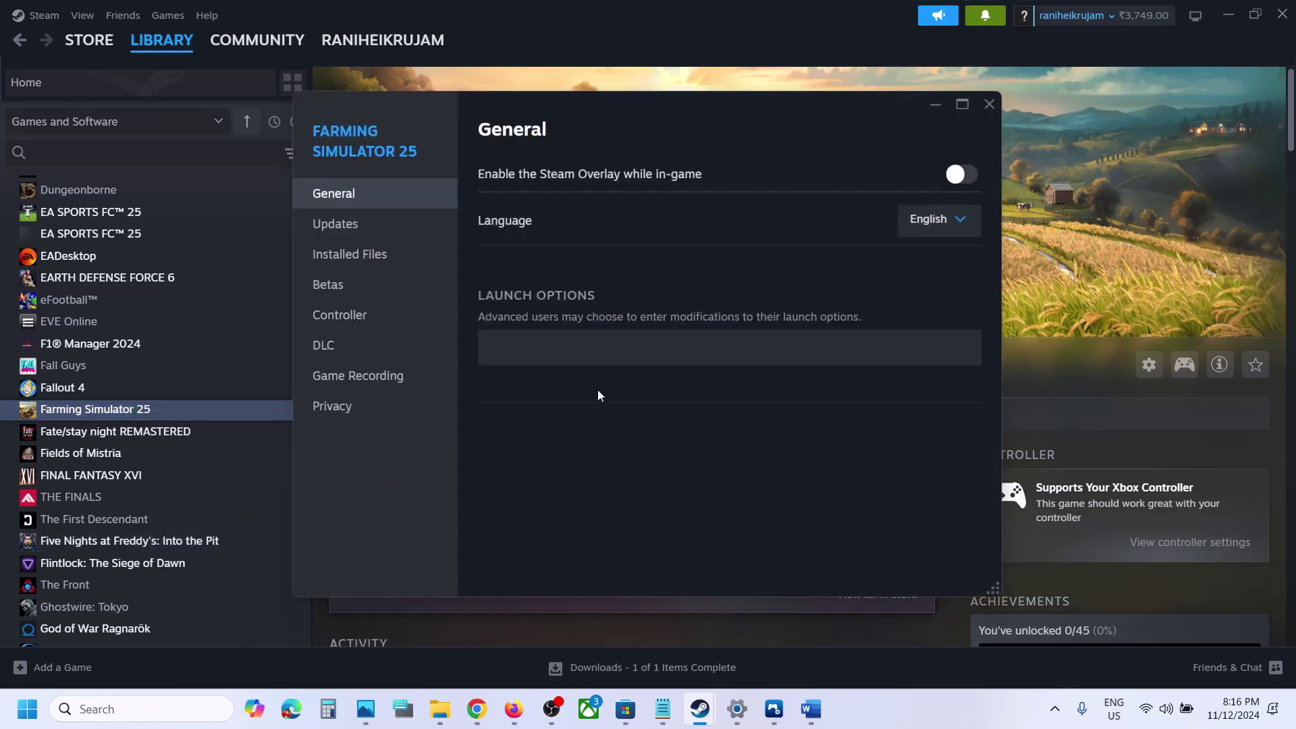
{"action": "left_click", "coordinate": [522, 337]}
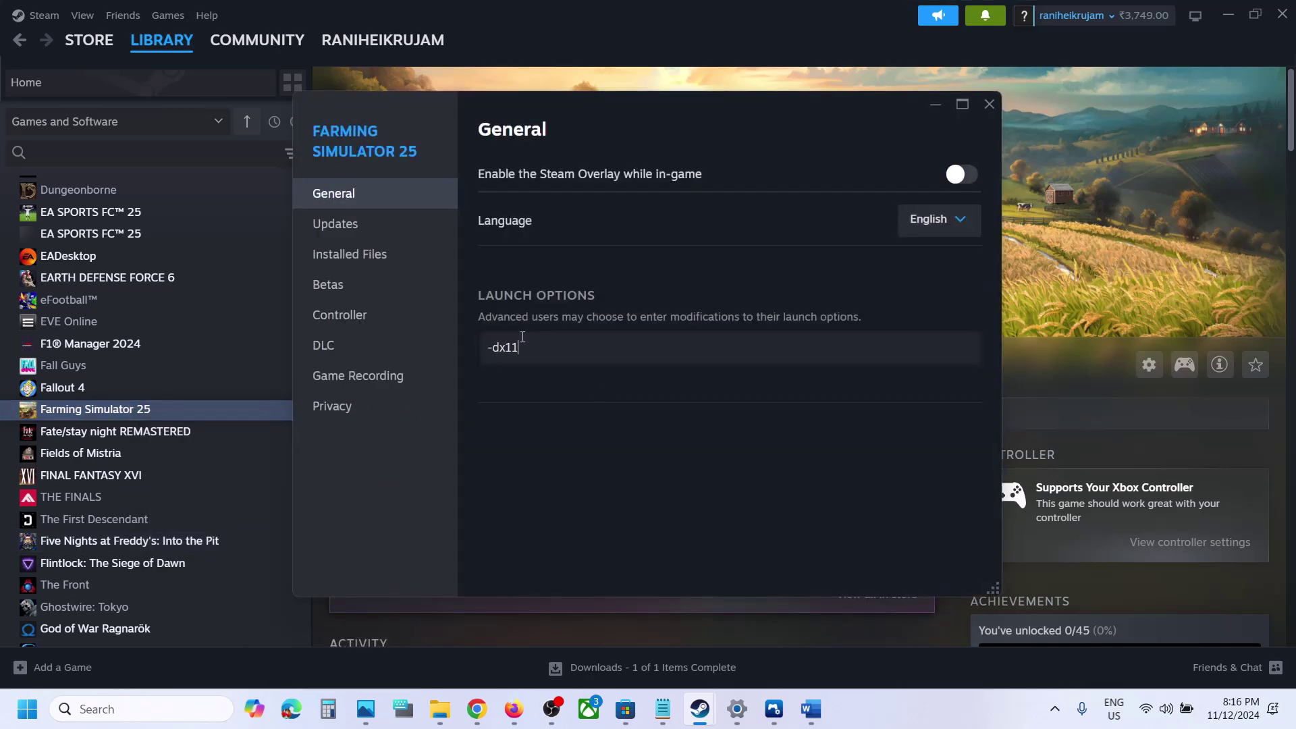
{"action": "left_click", "coordinate": [578, 427]}
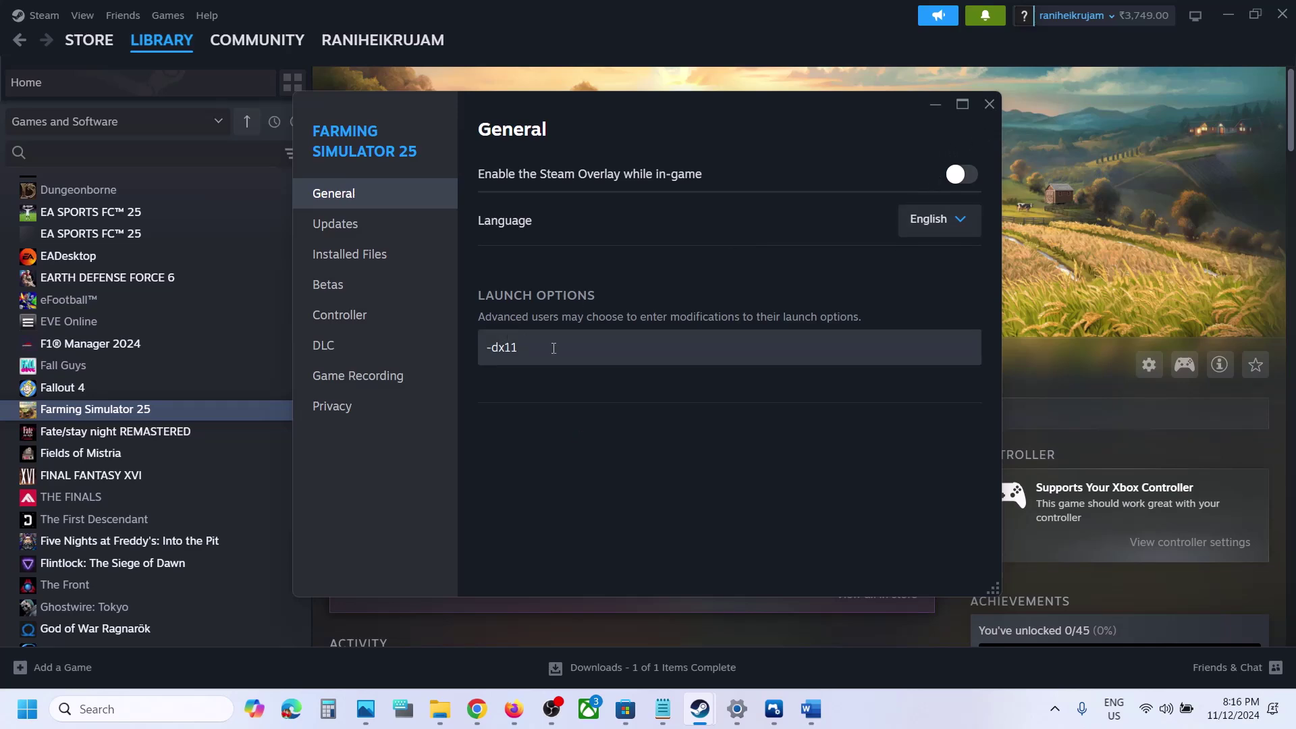
{"action": "left_click", "coordinate": [986, 103]}
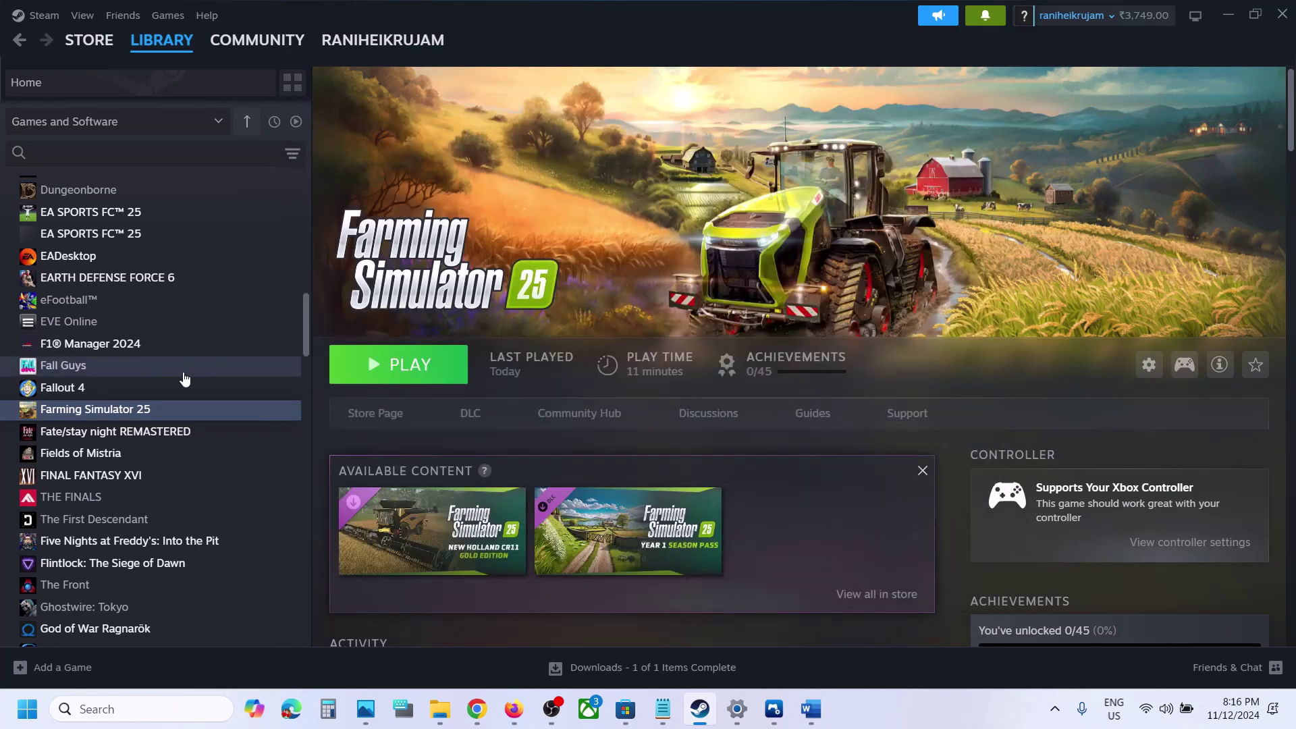
In Farming Simulator 25's properties, replace the launch option with -dx12, then -dx10
{"action": "right_click", "coordinate": [156, 409]}
{"action": "left_click", "coordinate": [202, 539]}
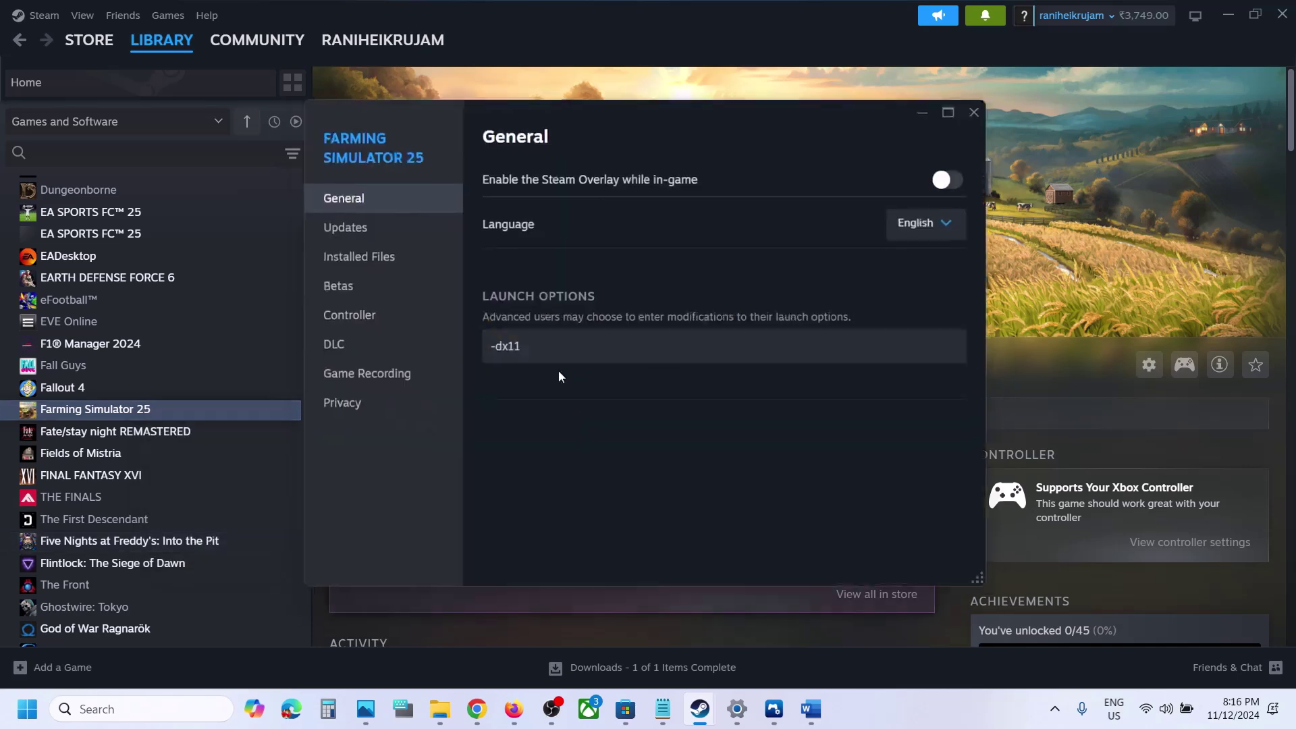
{"action": "left_click_drag", "start_coordinate": [558, 349], "coordinate": [462, 355]}
{"action": "type", "text": "-"}
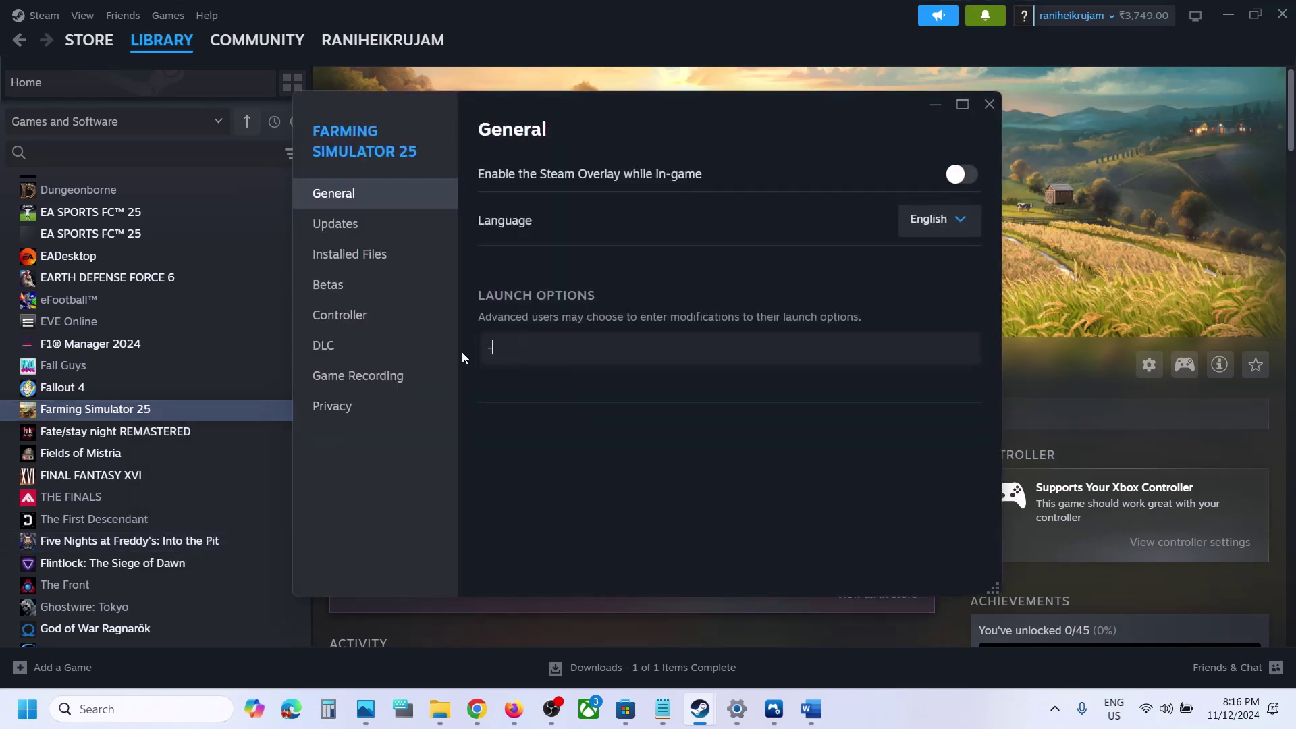
{"action": "type", "text": "dx12"}
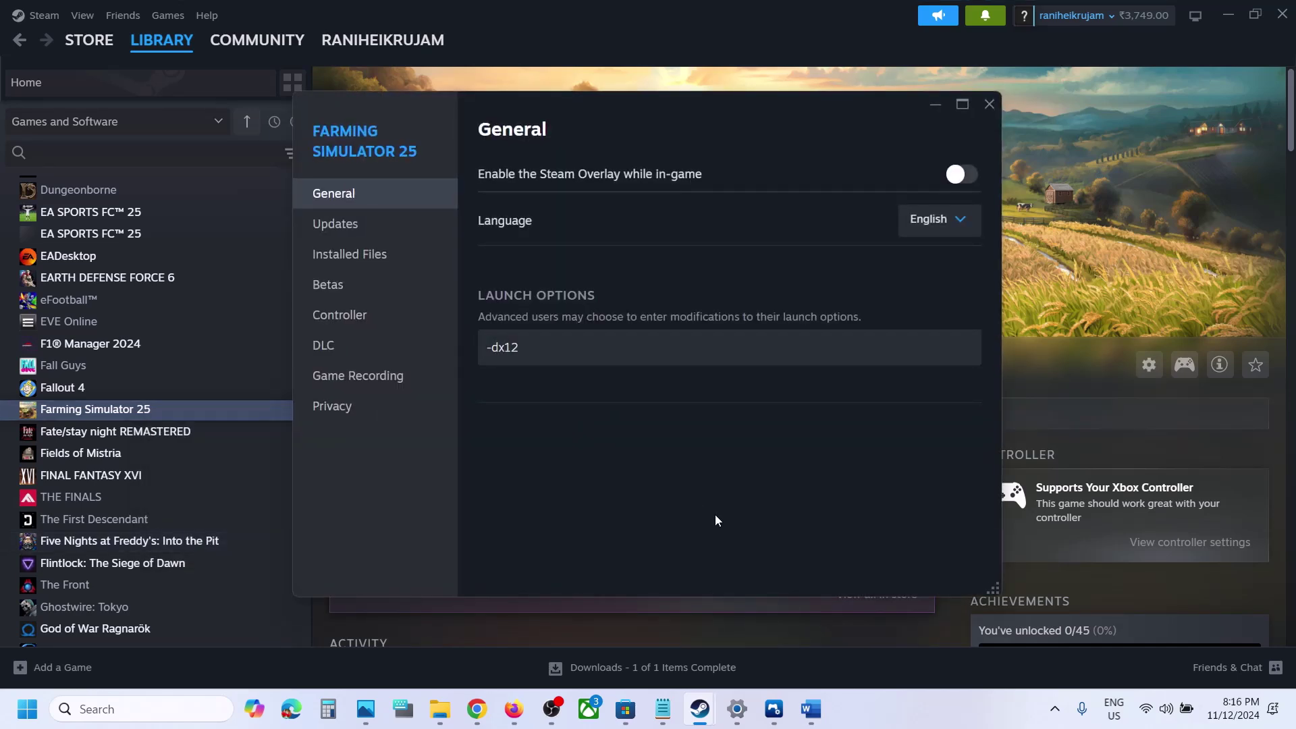
{"action": "left_click_drag", "start_coordinate": [558, 347], "coordinate": [465, 348]}
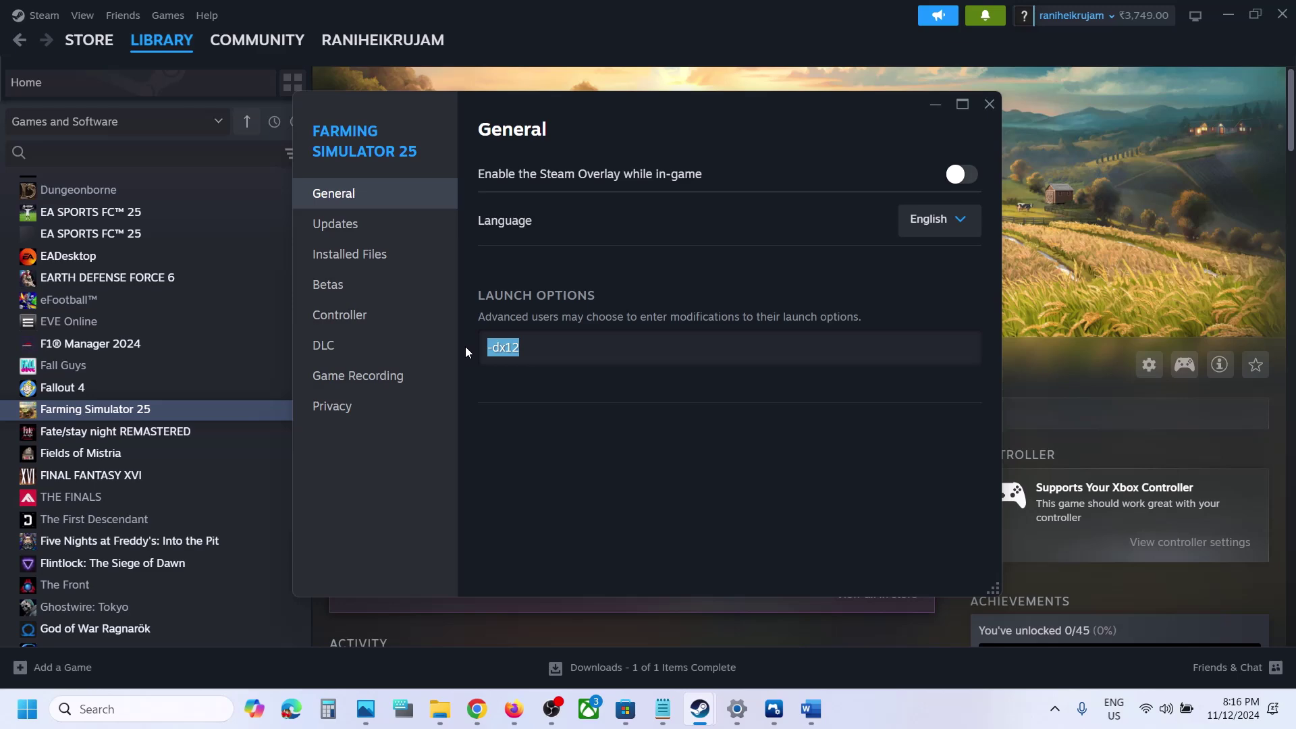
{"action": "type", "text": "-dx10"}
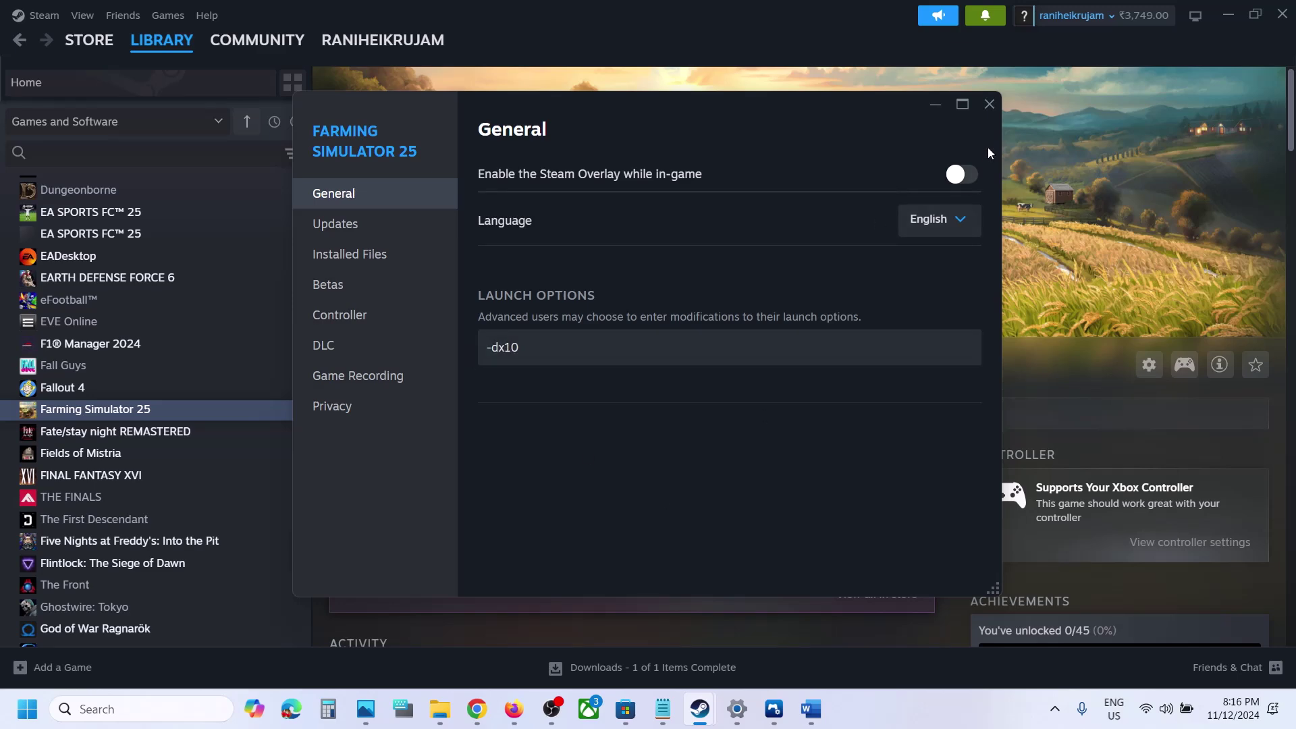
Delete the -dx10 launch option, leaving it empty, and close Properties
{"action": "left_click_drag", "start_coordinate": [534, 347], "coordinate": [376, 353]}
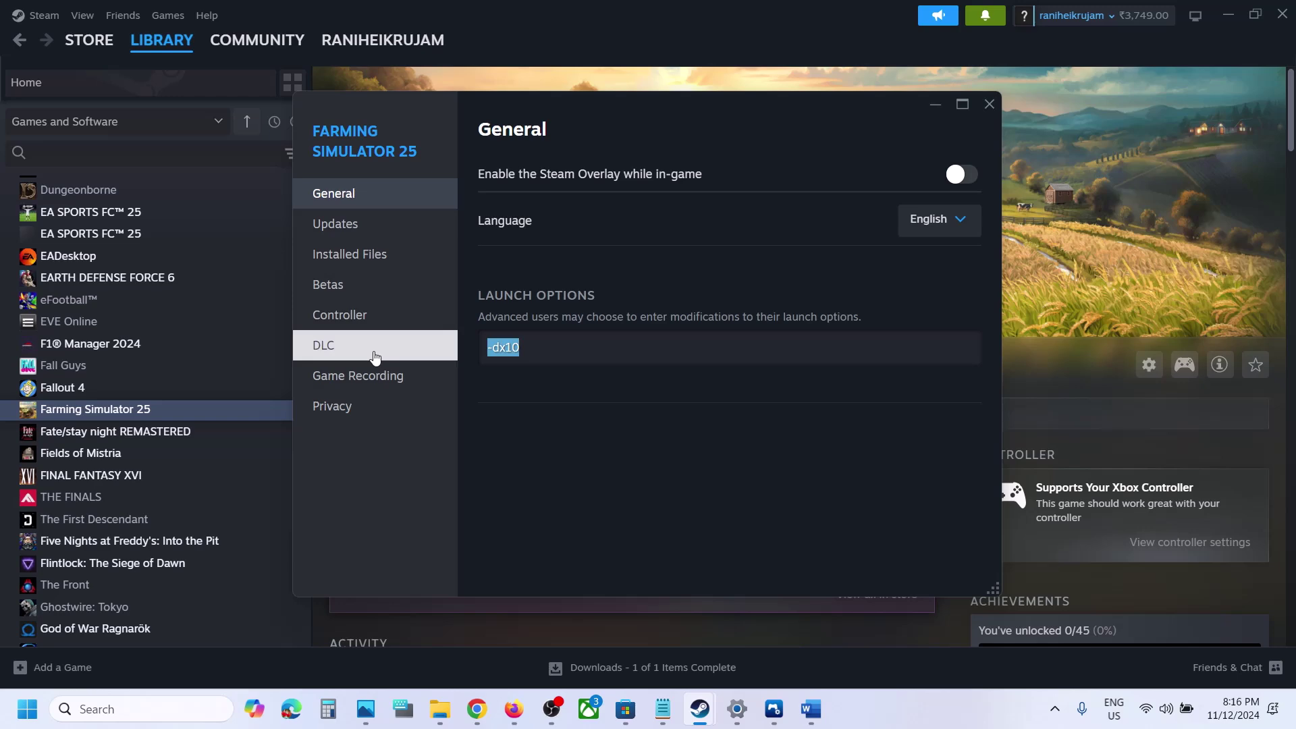
{"action": "key", "text": "BackSpace"}
{"action": "left_click", "coordinate": [663, 484]}
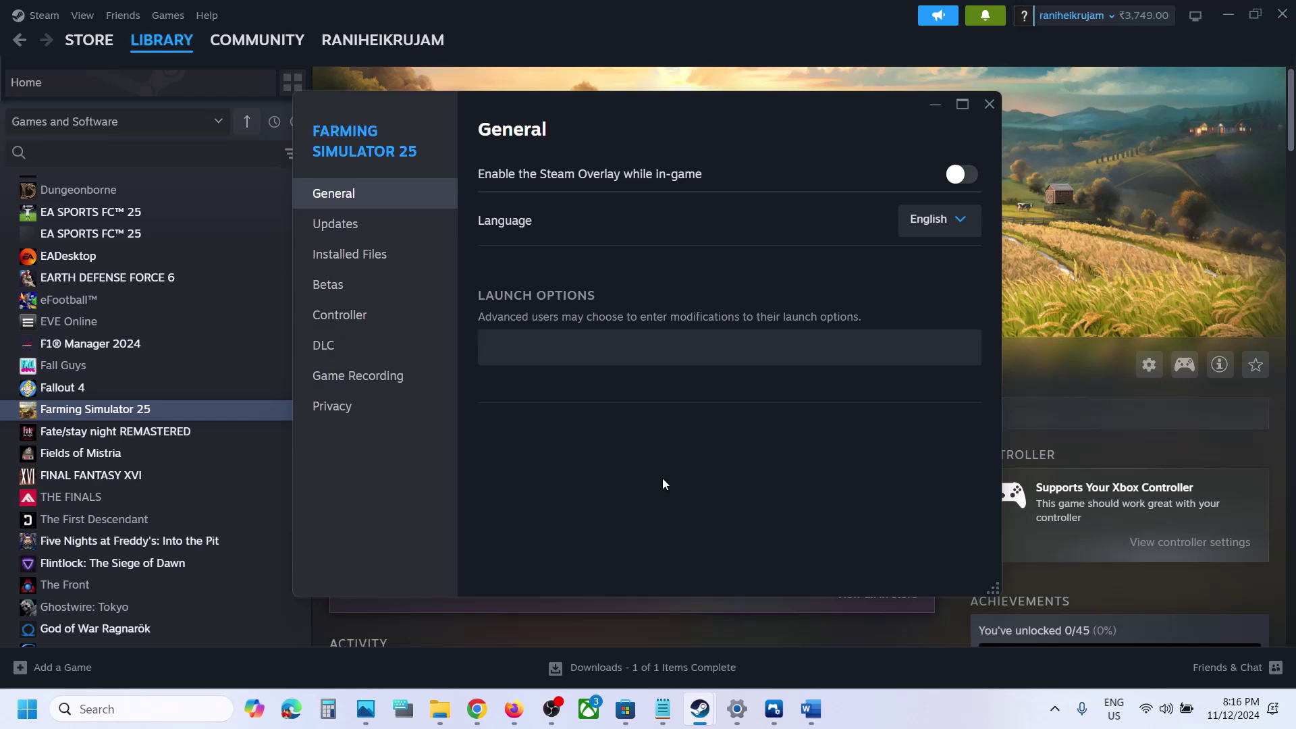
{"action": "left_click", "coordinate": [990, 105]}
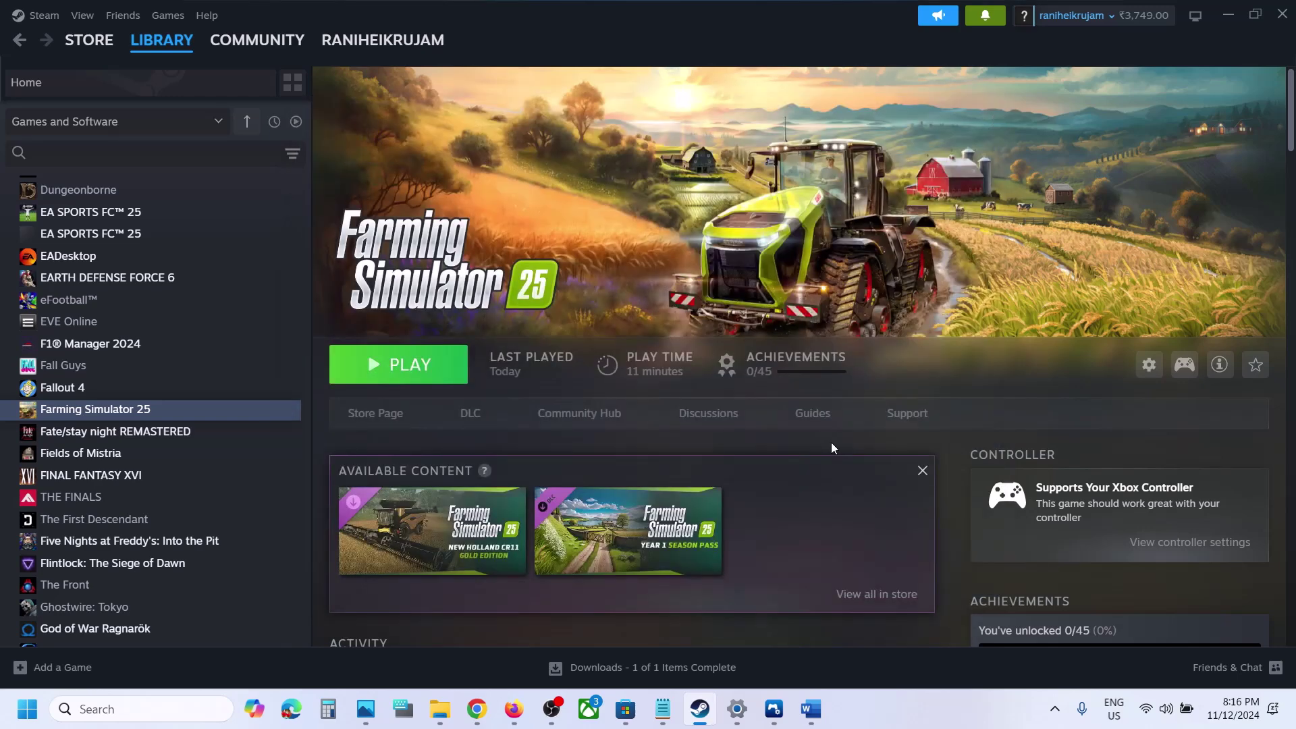
Search NVIDIA drivers for the RTX 3050 Laptop GPU on Windows 11, then open the results screenshot
{"action": "left_click", "coordinate": [915, 722]}
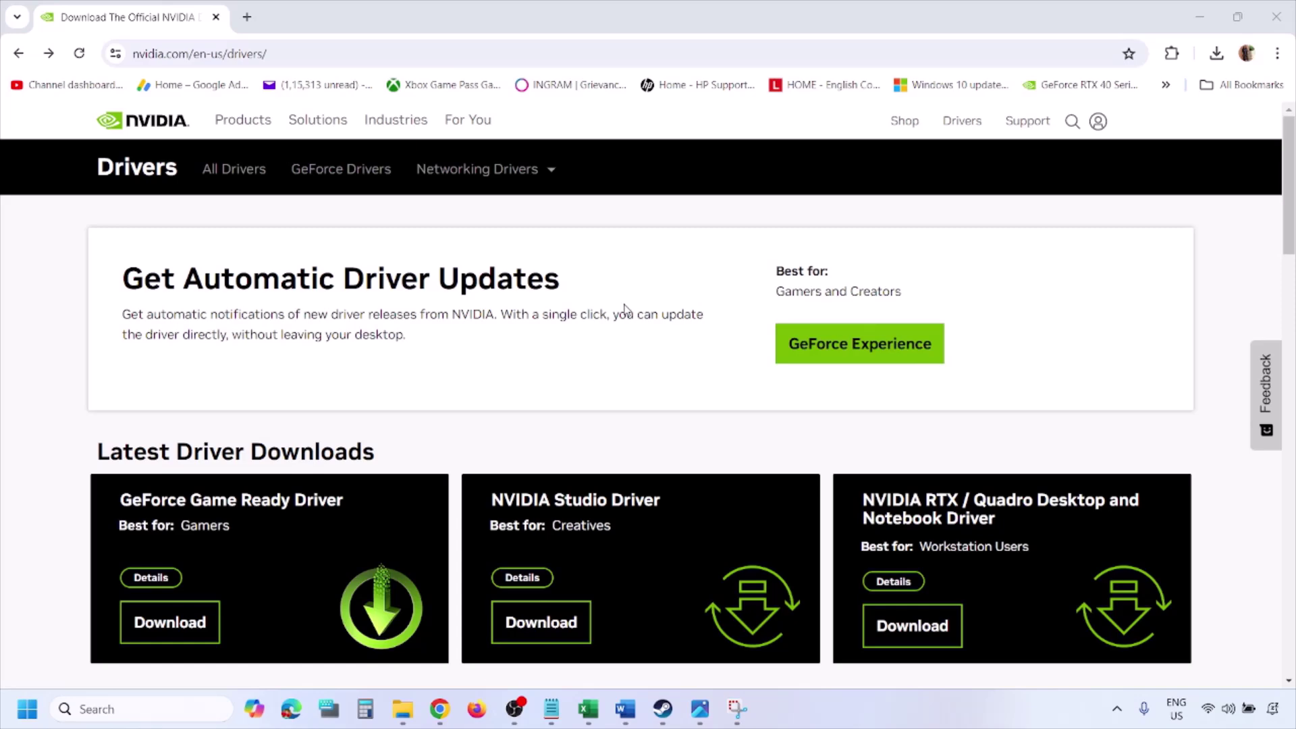
{"action": "scroll", "coordinate": [302, 413], "scroll_direction": "down", "scroll_amount": 8}
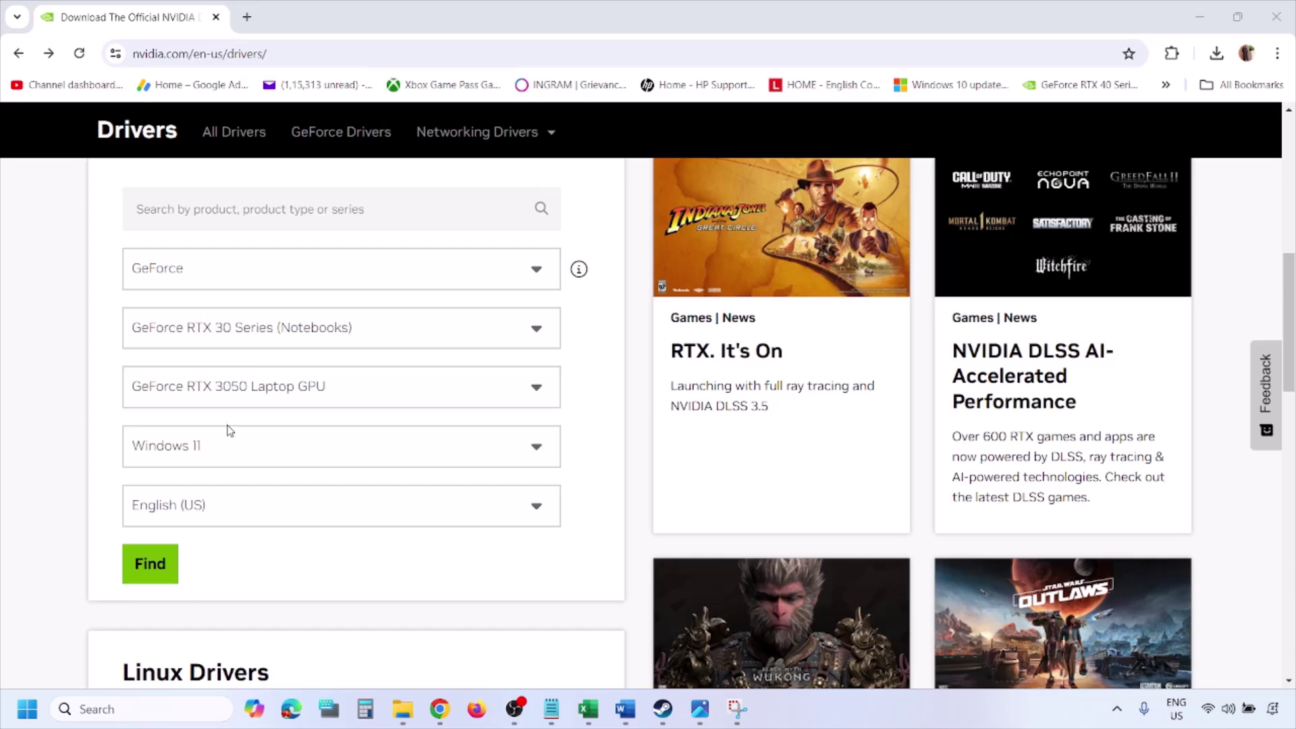
{"action": "left_click", "coordinate": [214, 450]}
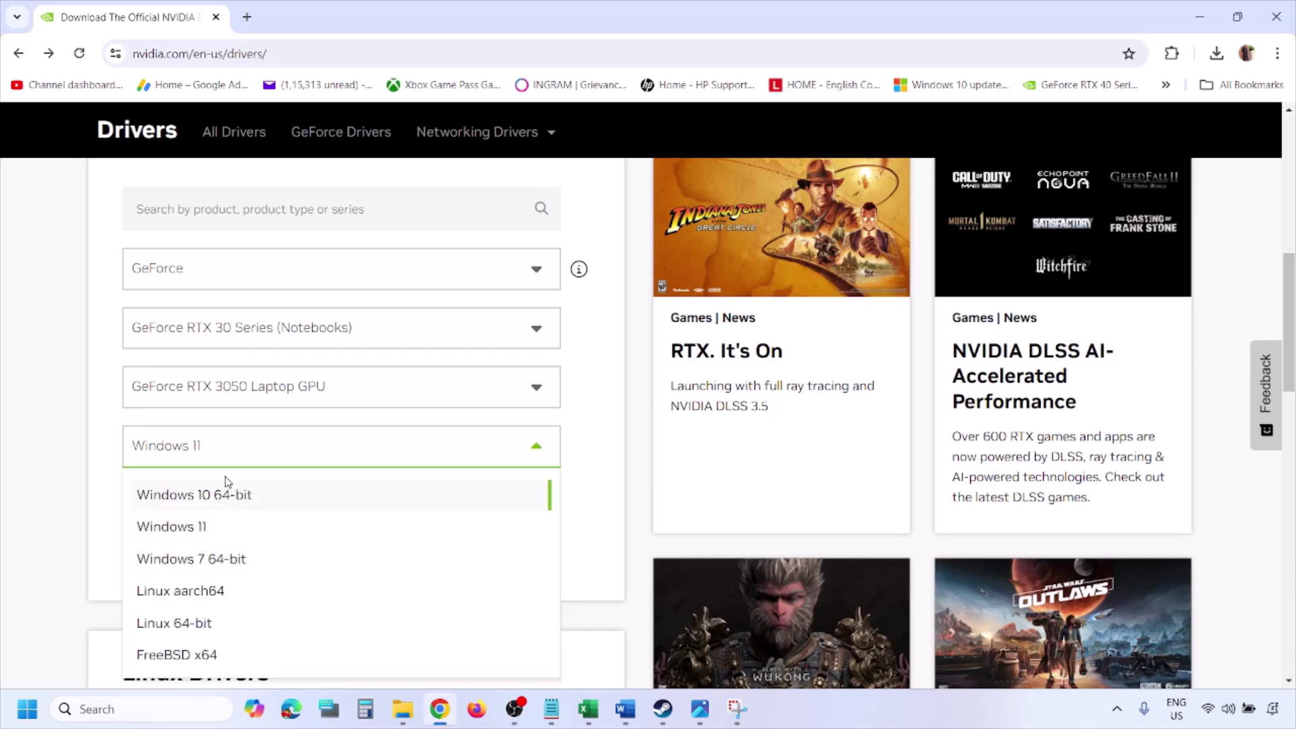
{"action": "left_click", "coordinate": [192, 529]}
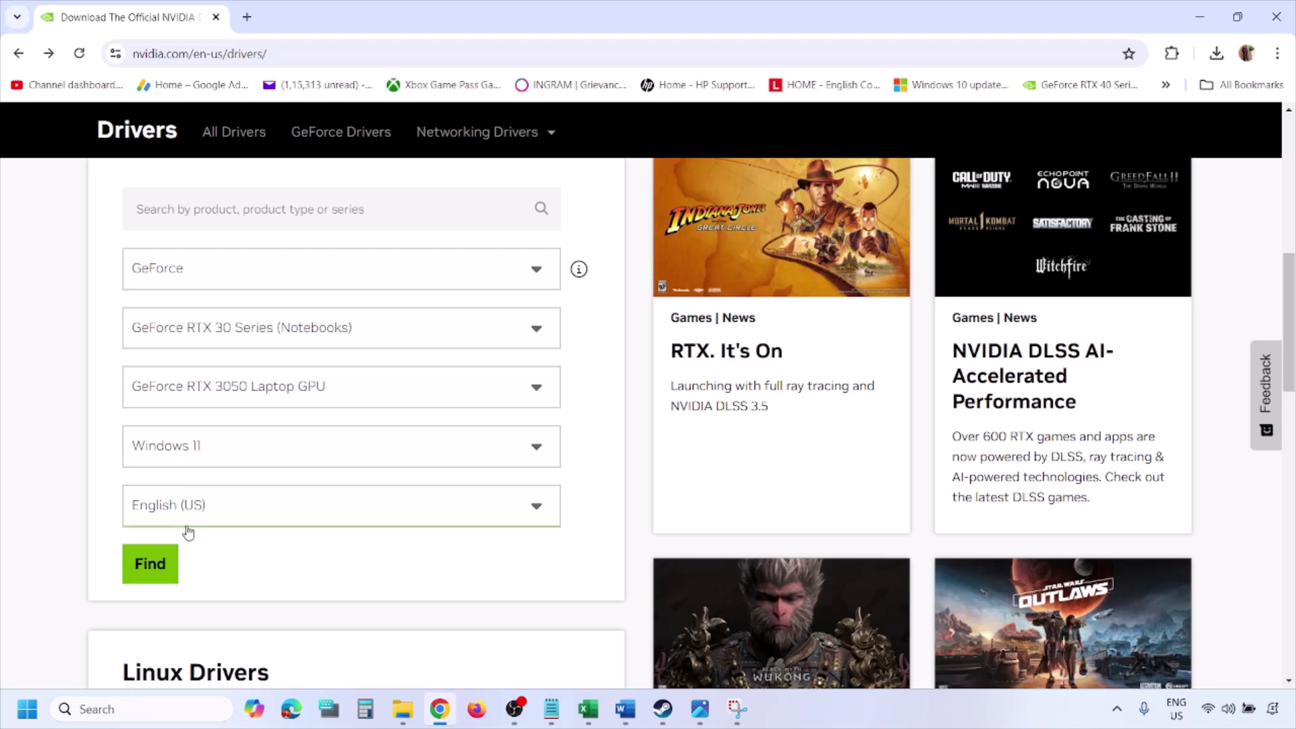
{"action": "left_click", "coordinate": [150, 564]}
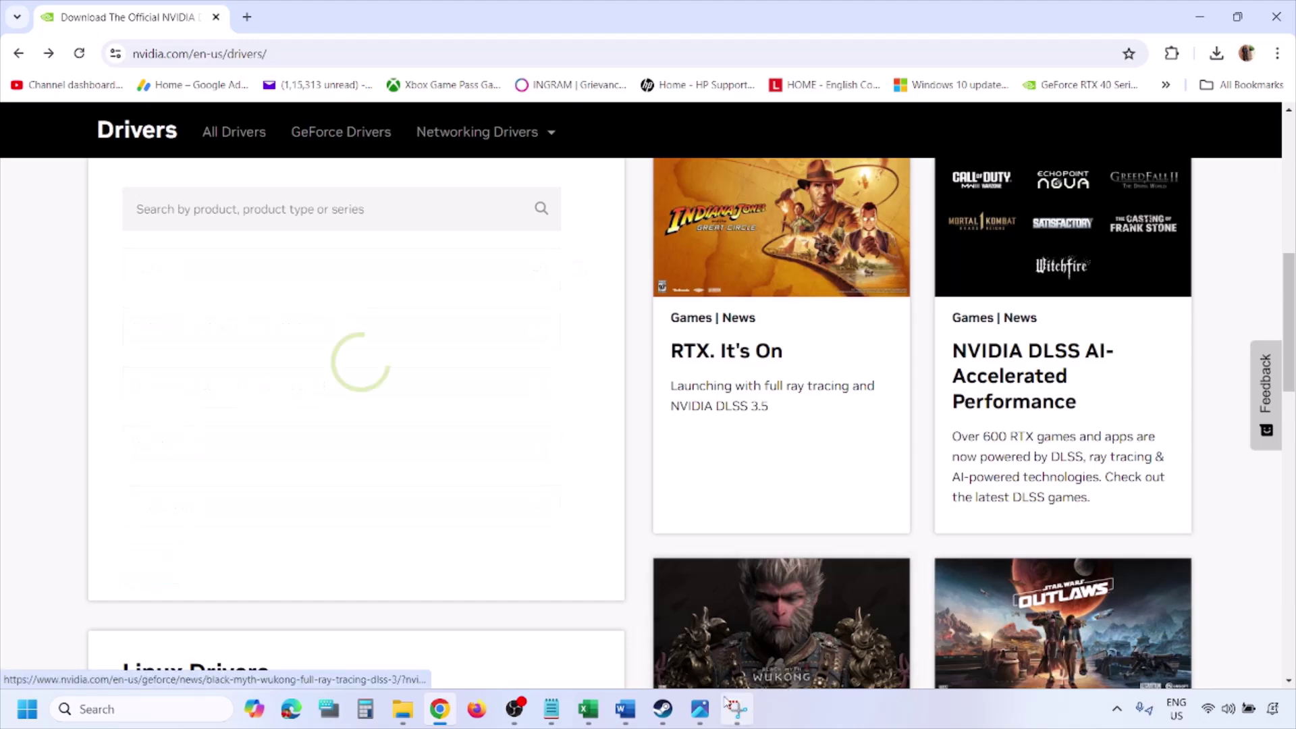
{"action": "mouse_move", "coordinate": [700, 709]}
{"action": "left_click", "coordinate": [734, 668]}
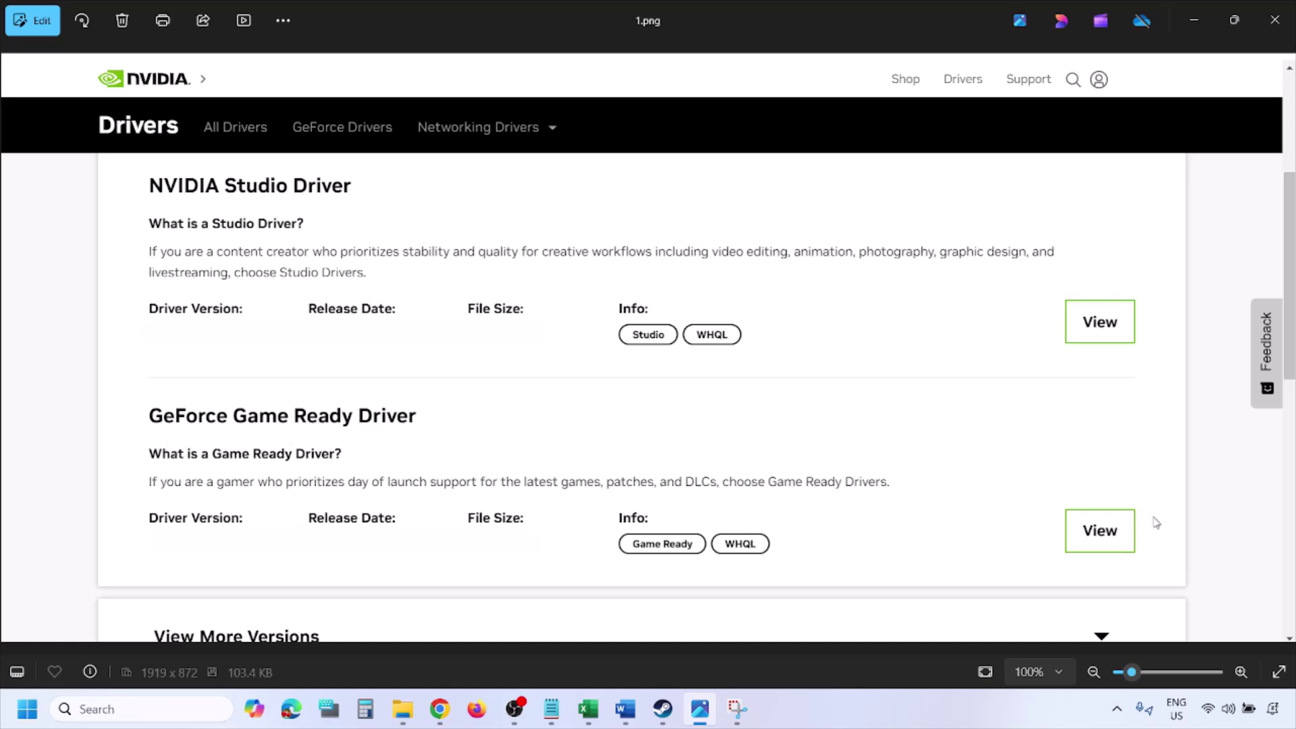
Step through screenshots 2.png to 5.png, ending at the custom clean-install driver options
{"action": "key", "text": "Right"}
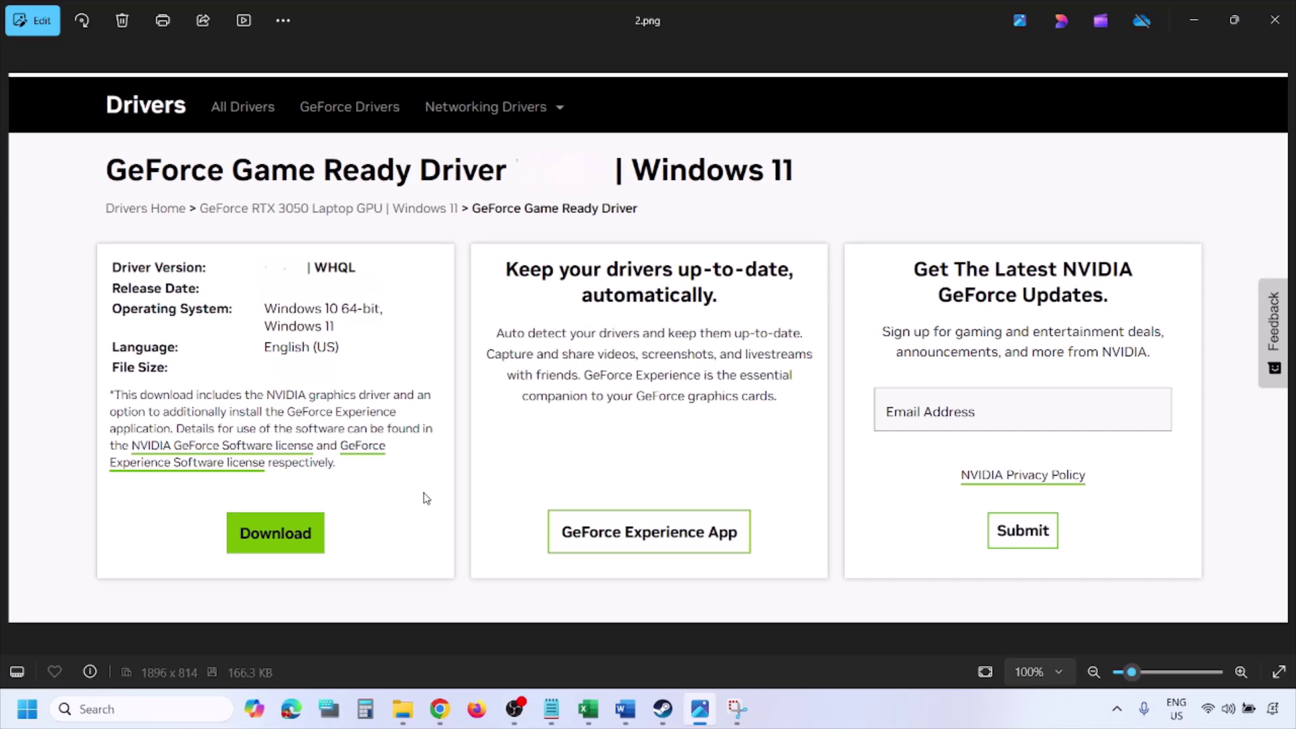
{"action": "key", "text": "Right"}
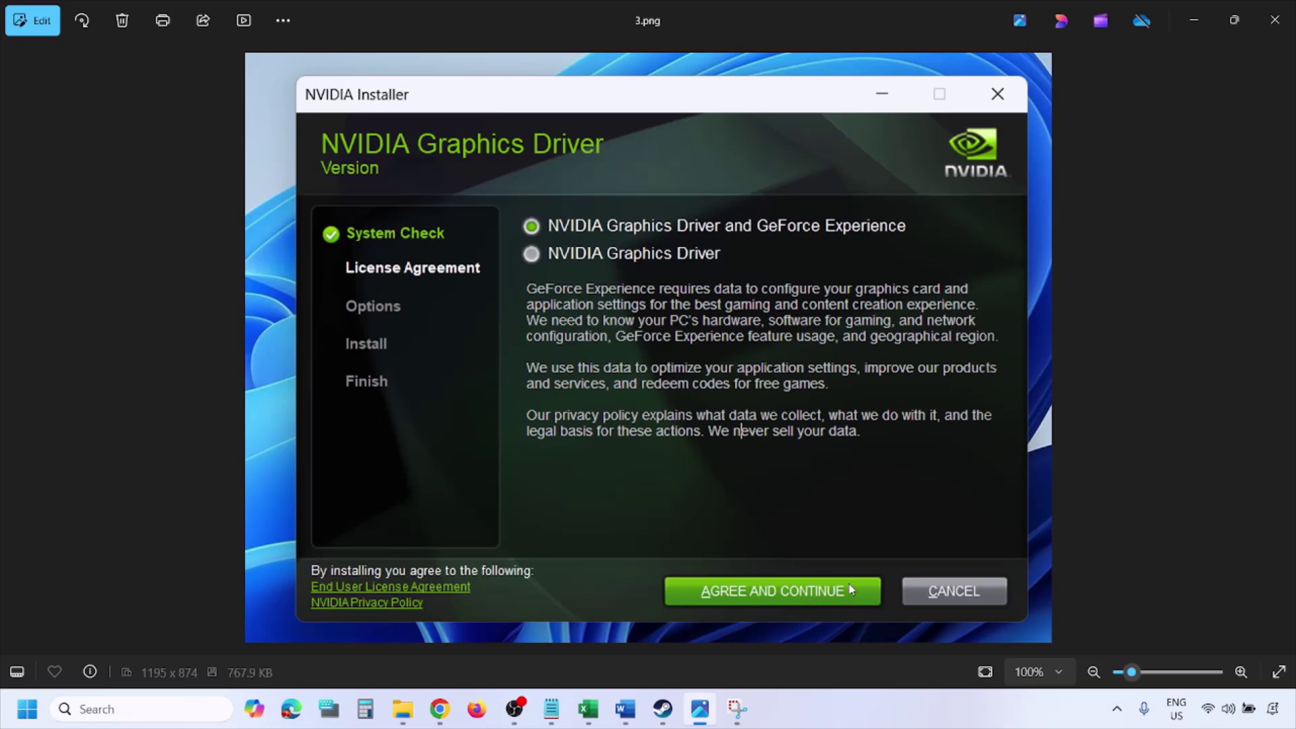
{"action": "key", "text": "Right"}
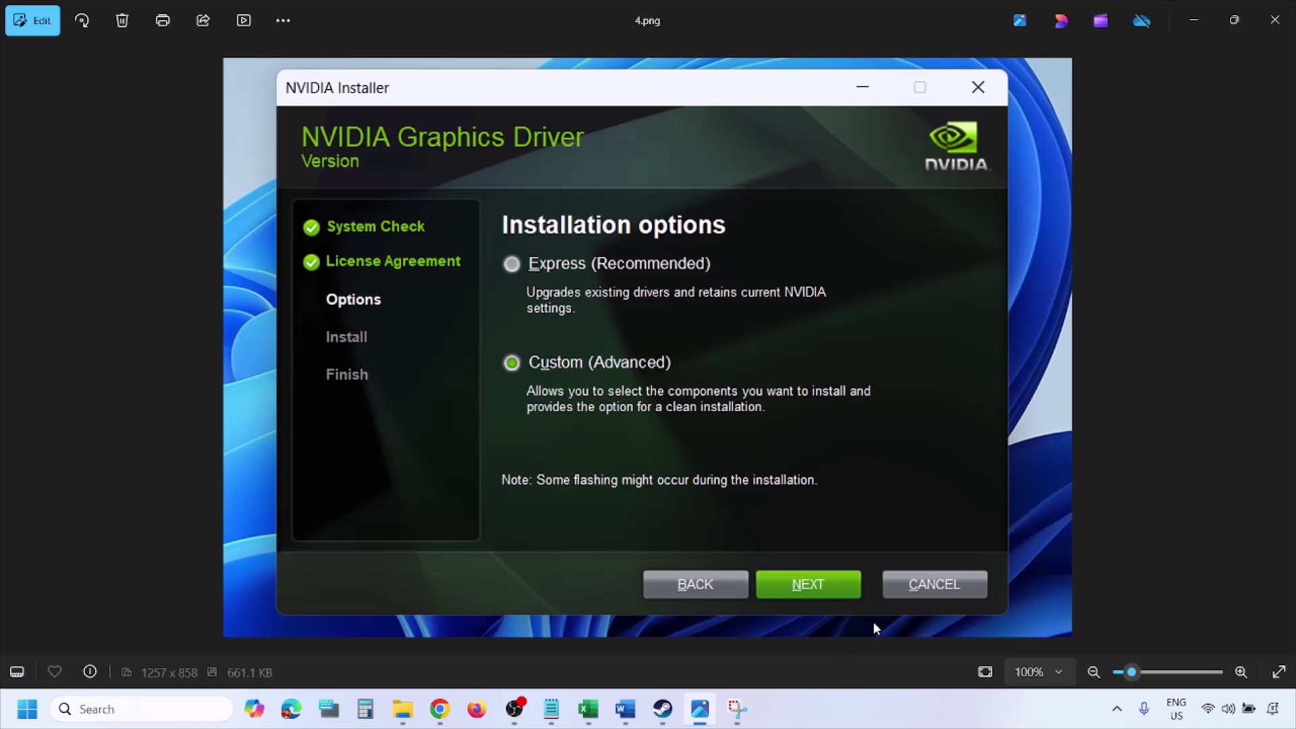
{"action": "key", "text": "Right"}
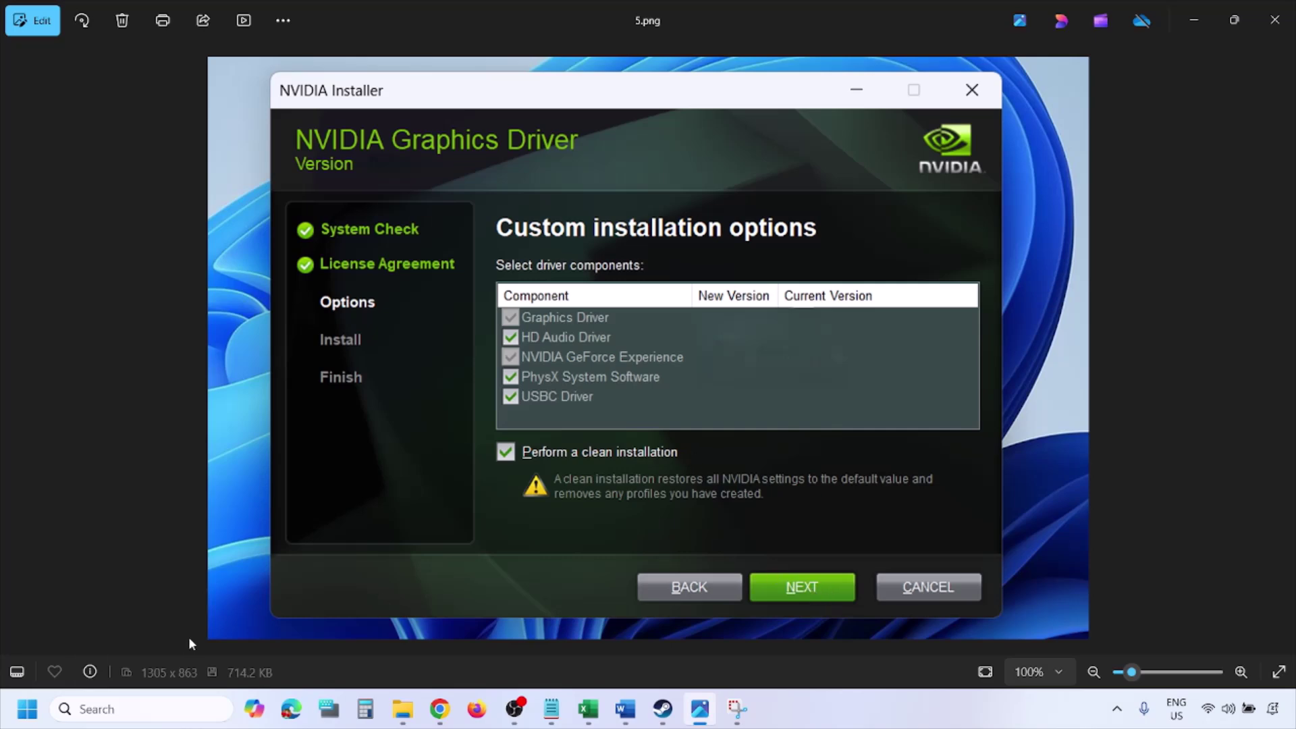
Restart the computer from the Start menu's power options
{"action": "left_click", "coordinate": [27, 709]}
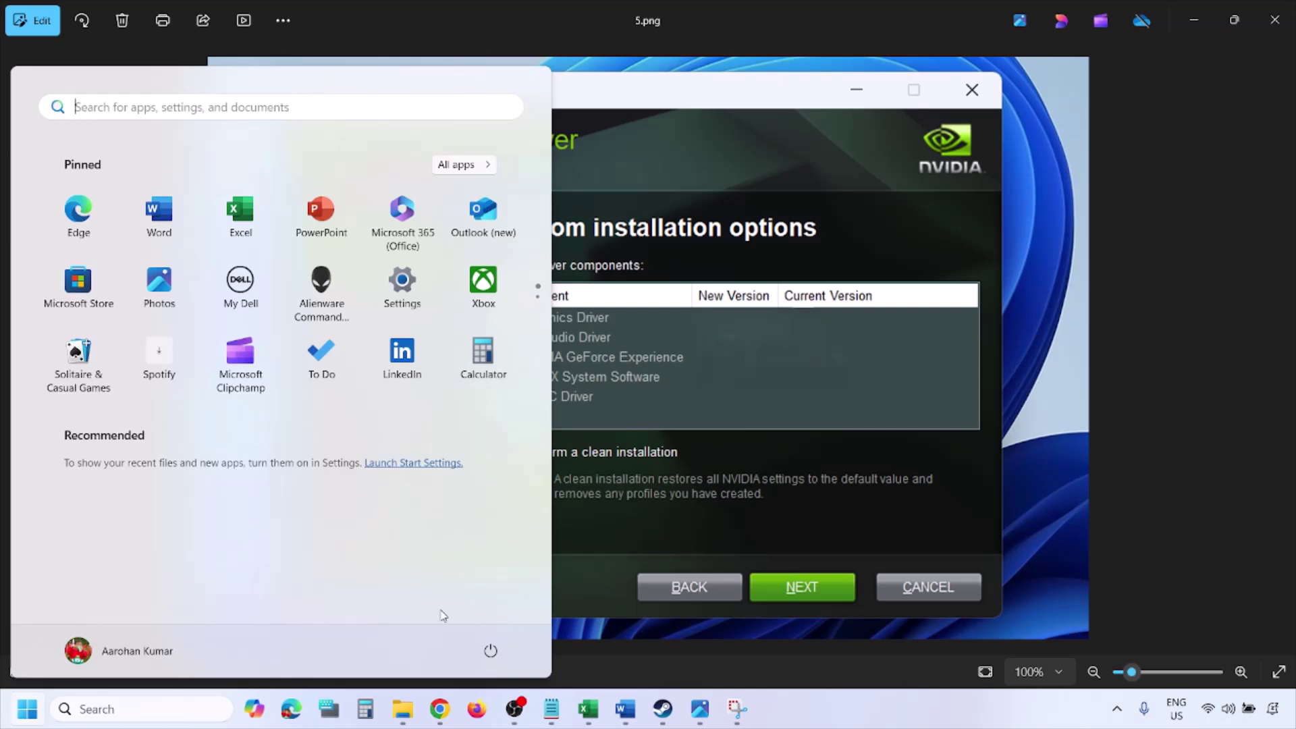
{"action": "left_click", "coordinate": [496, 658]}
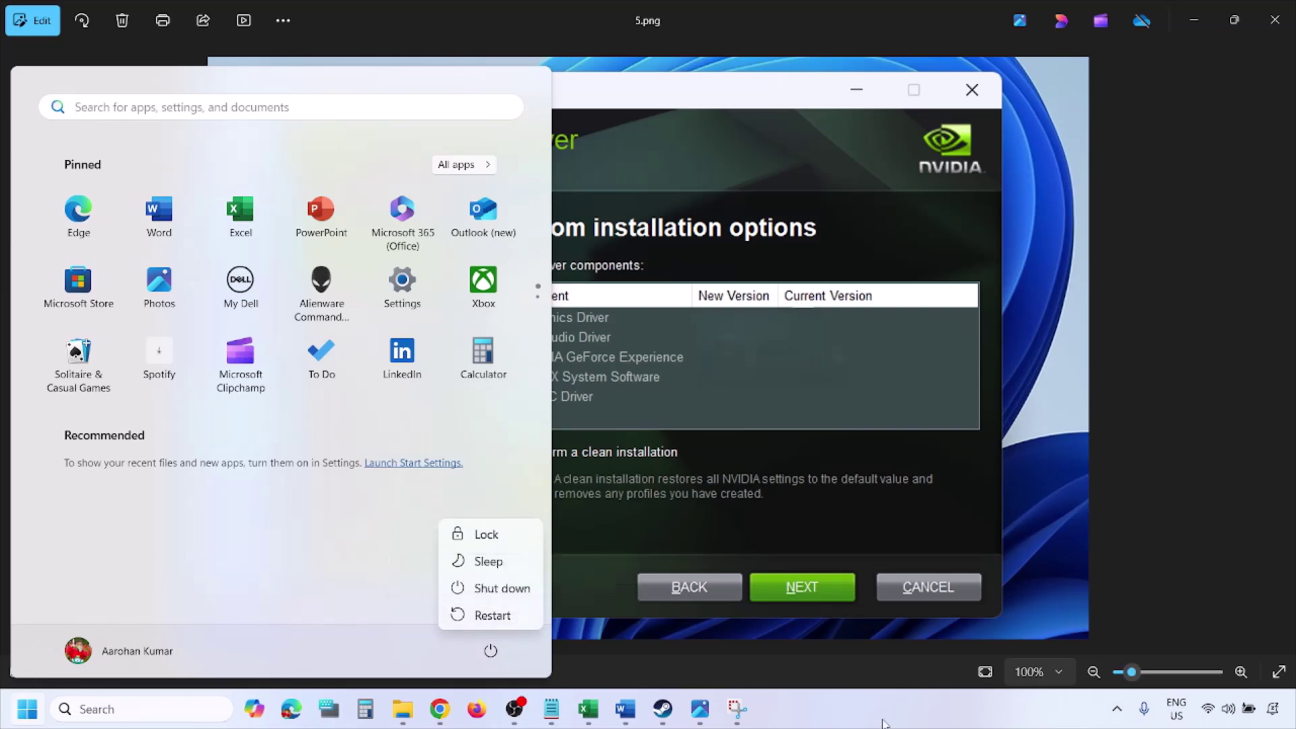
{"action": "left_click", "coordinate": [493, 615]}
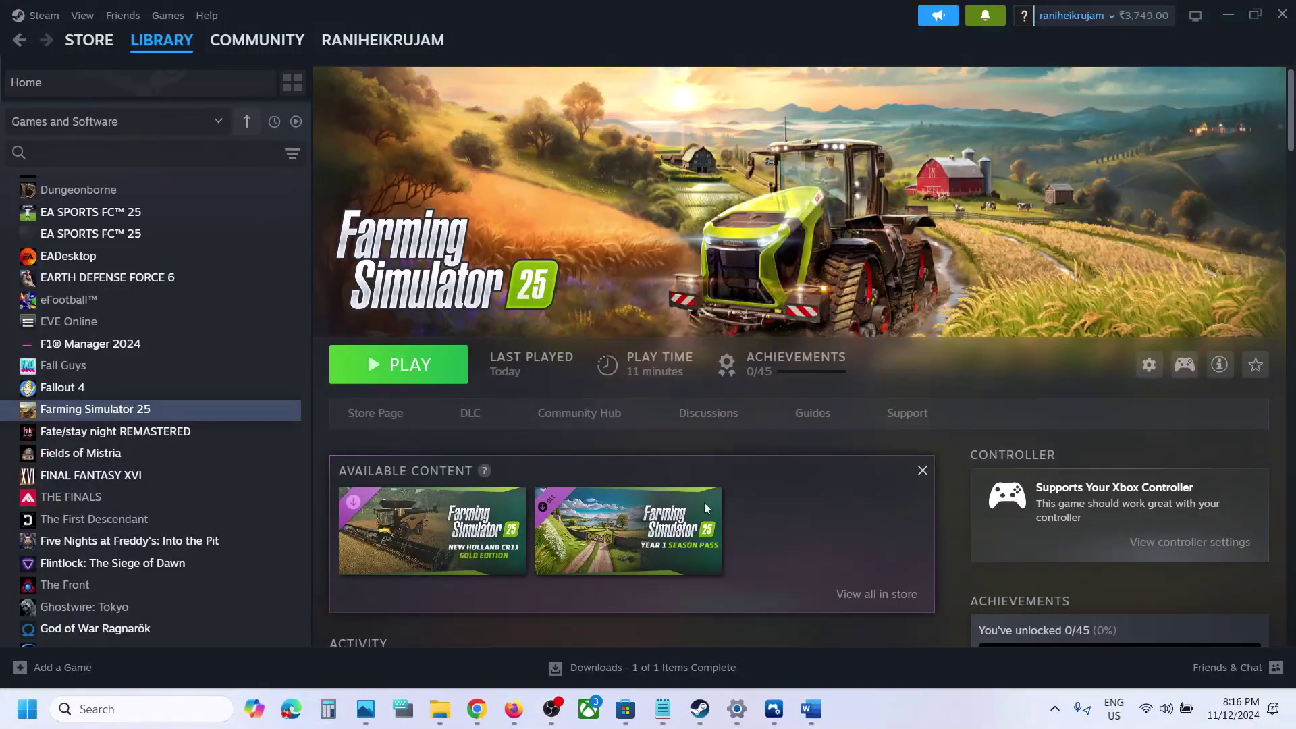
Briefly show the Word error note, then press PLAY for Farming Simulator 25 in Steam
{"action": "left_click", "coordinate": [811, 709]}
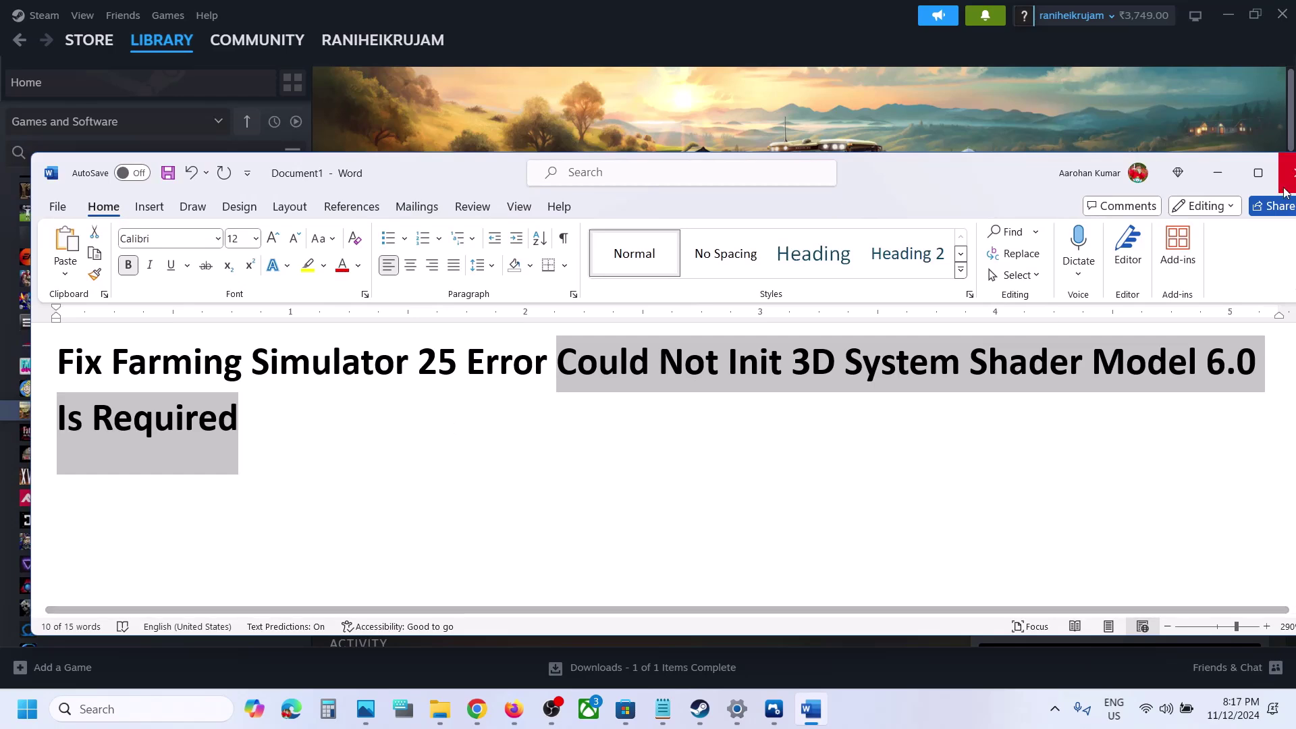
{"action": "left_click", "coordinate": [1218, 173]}
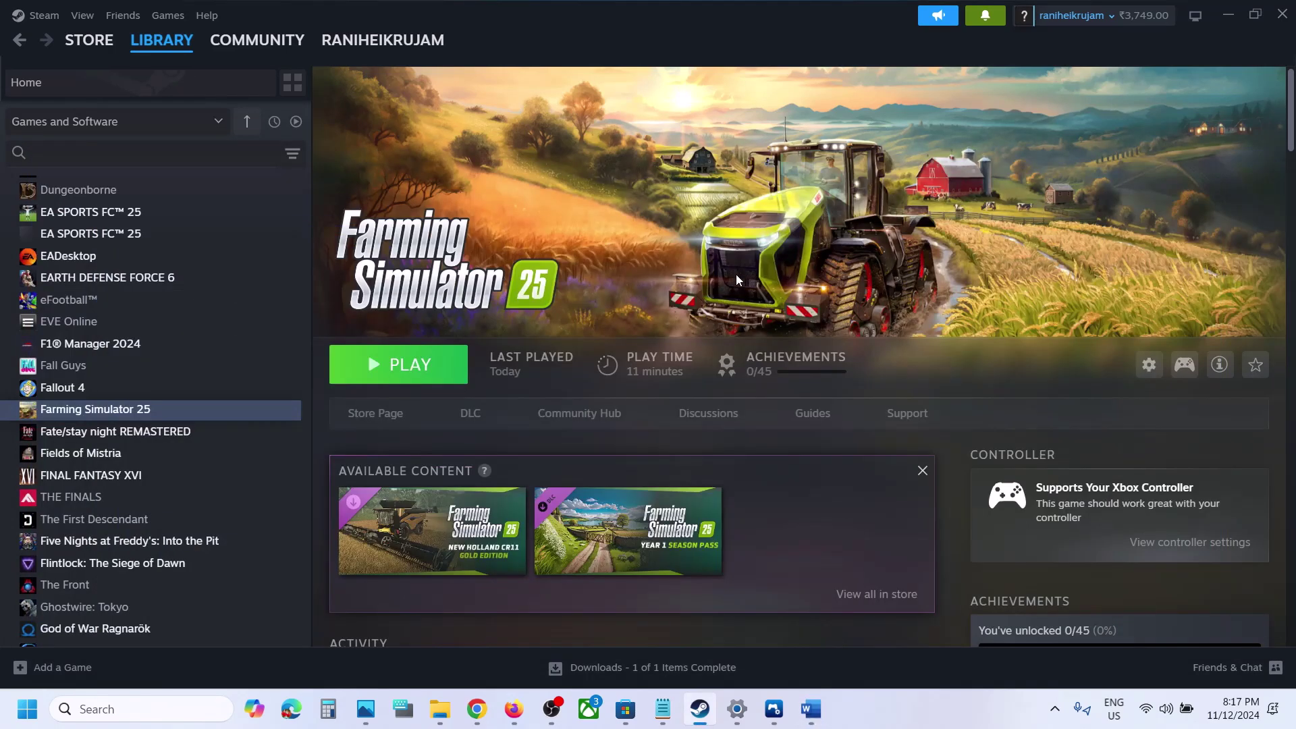
{"action": "left_click", "coordinate": [451, 378]}
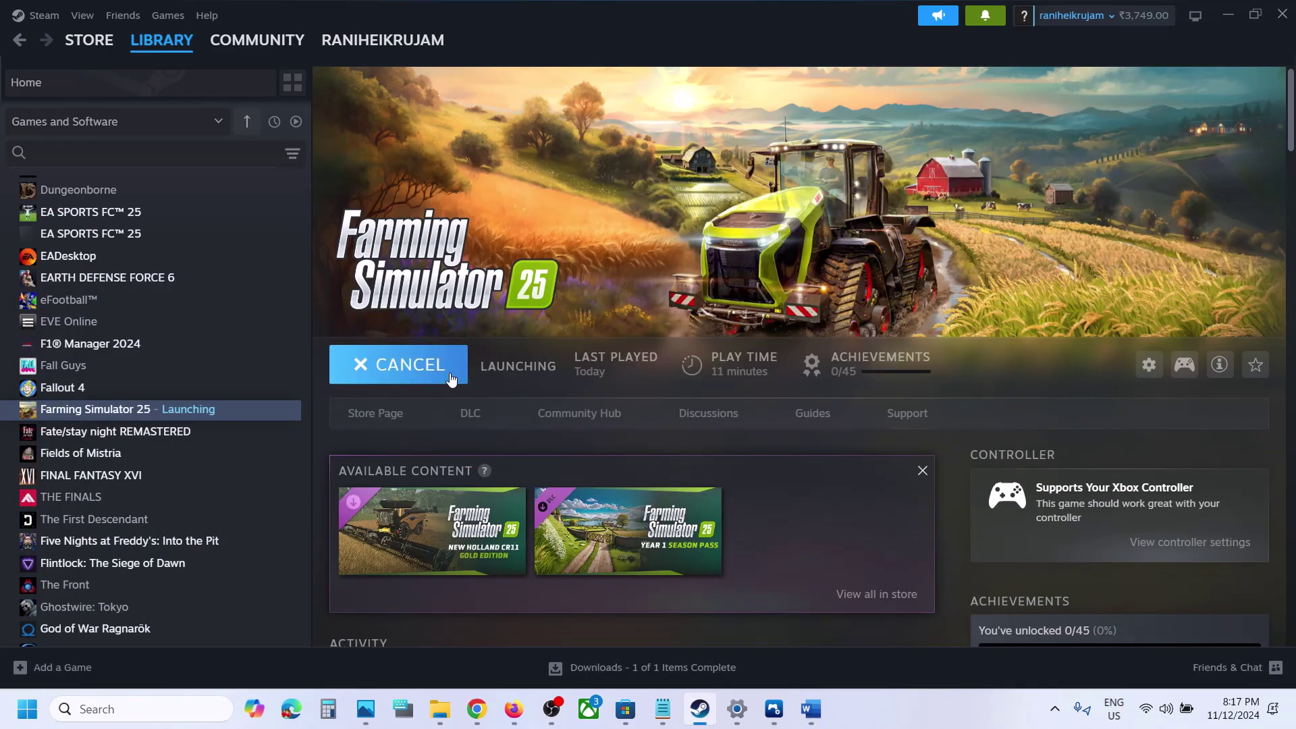